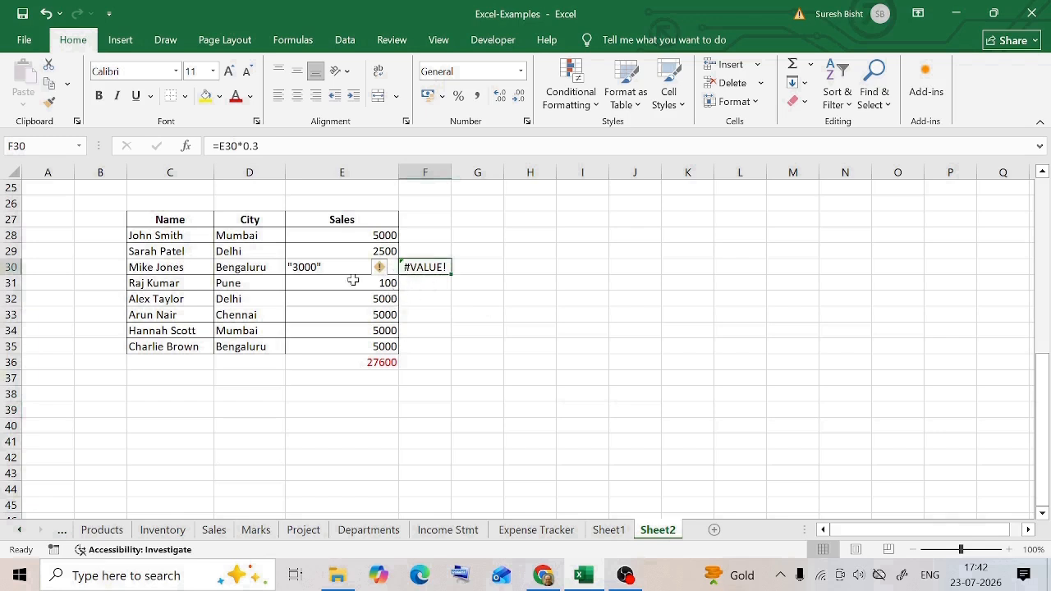
- Inspect the contents of cell E30 and the sales total, and review E30's Number Stored as Text error options without applying any
{"action": "left_click", "coordinate": [329, 268]}
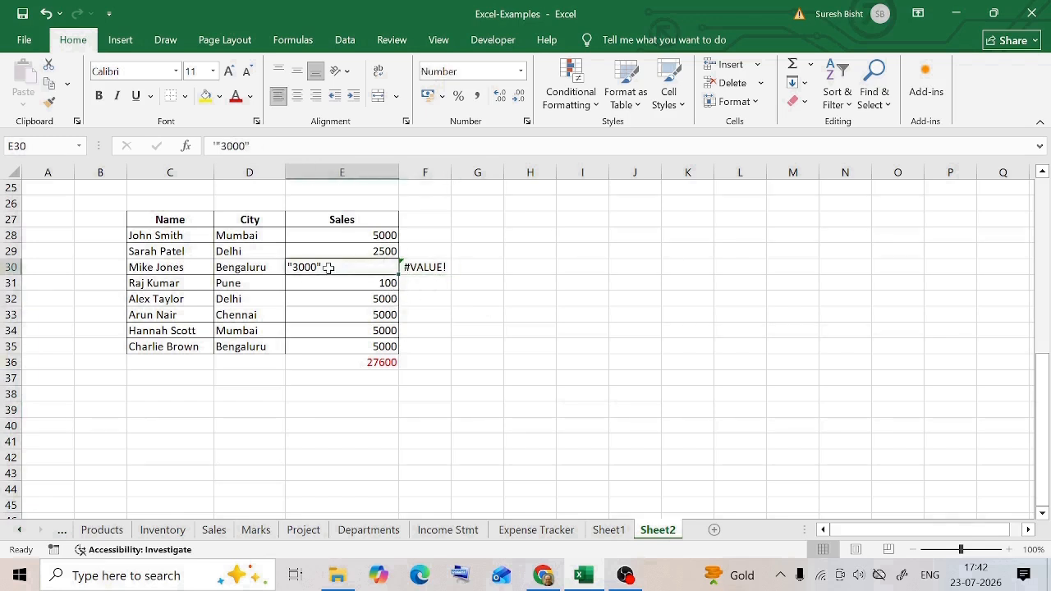
{"action": "left_click", "coordinate": [363, 362]}
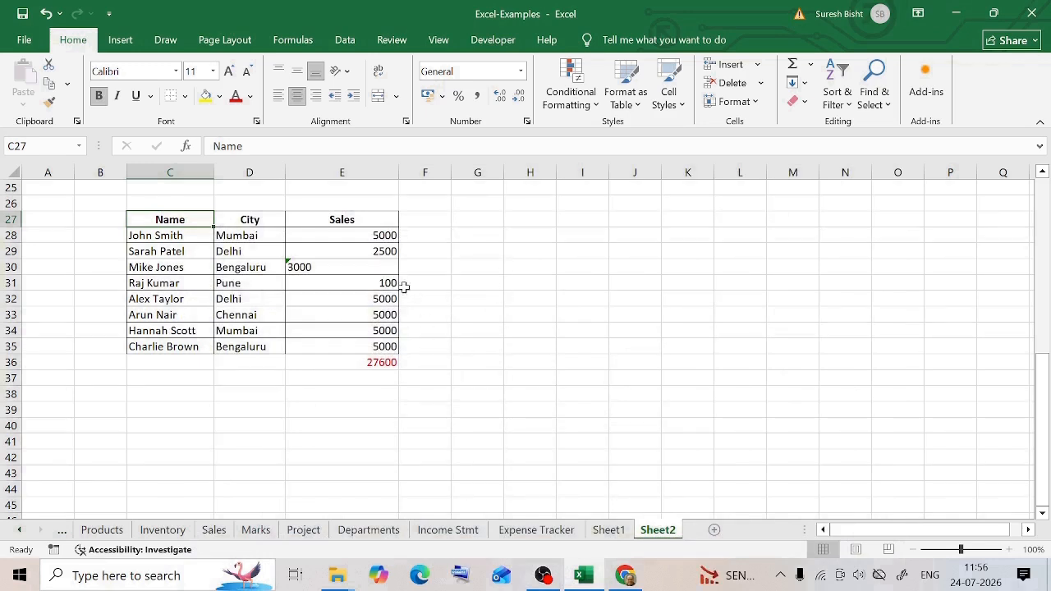
{"action": "left_click", "coordinate": [385, 270]}
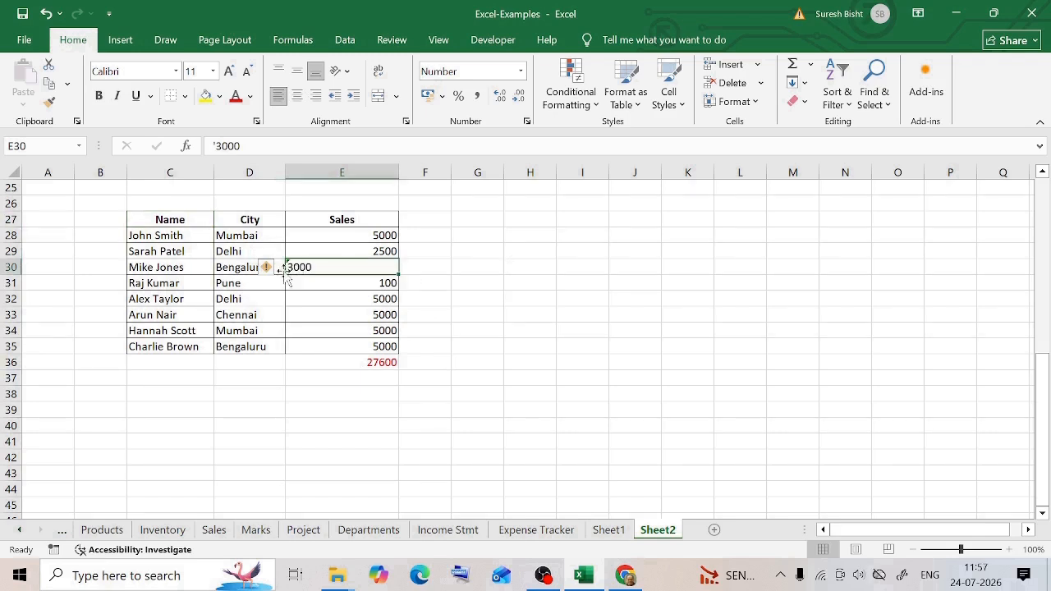
{"action": "mouse_move", "coordinate": [270, 274]}
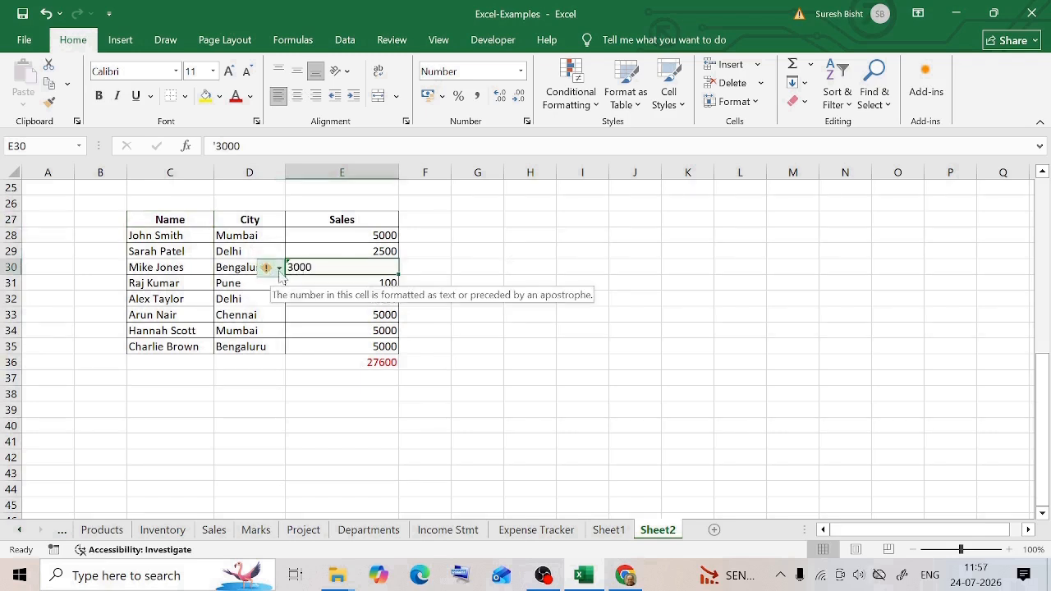
{"action": "left_click", "coordinate": [279, 268]}
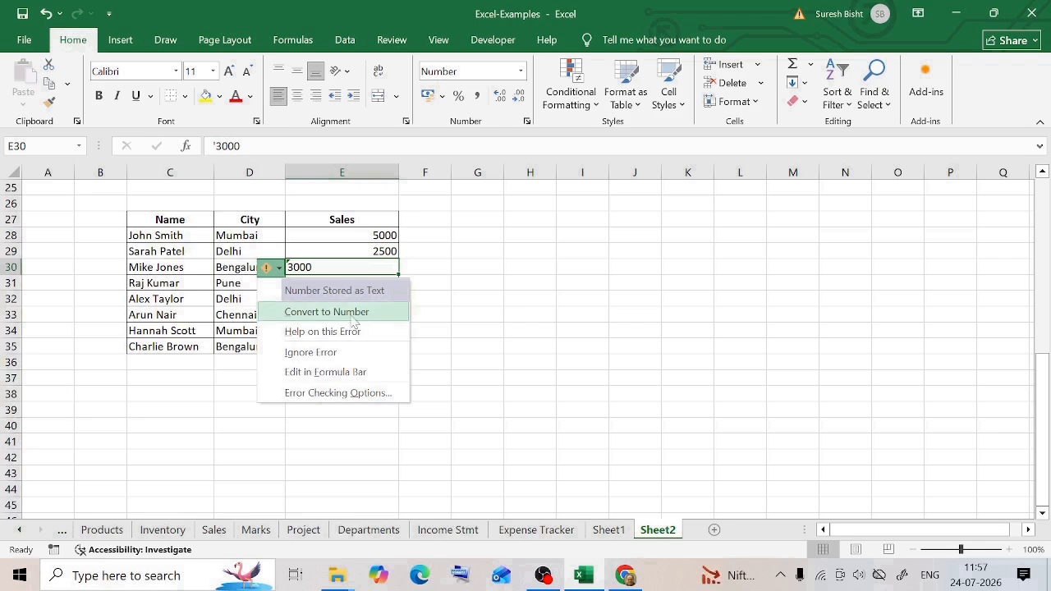
{"action": "left_click", "coordinate": [535, 316]}
{"action": "left_click", "coordinate": [509, 348]}
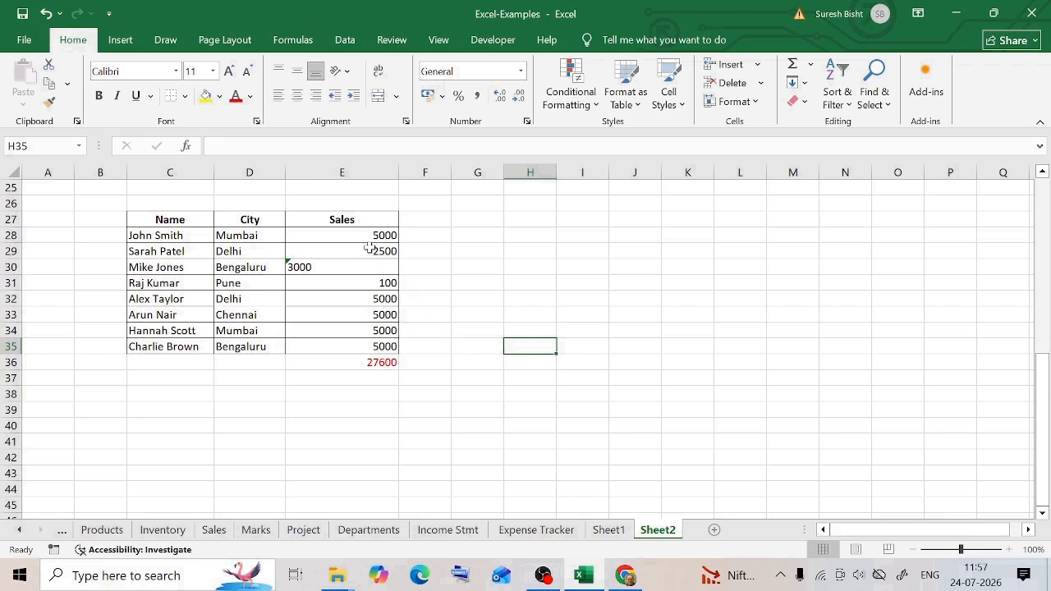
- Examine the sales values in E28:E35, the text entry in E30 and the SUM formula in E36
{"action": "left_click_drag", "start_coordinate": [361, 238], "coordinate": [374, 346]}
{"action": "left_click", "coordinate": [488, 271]}
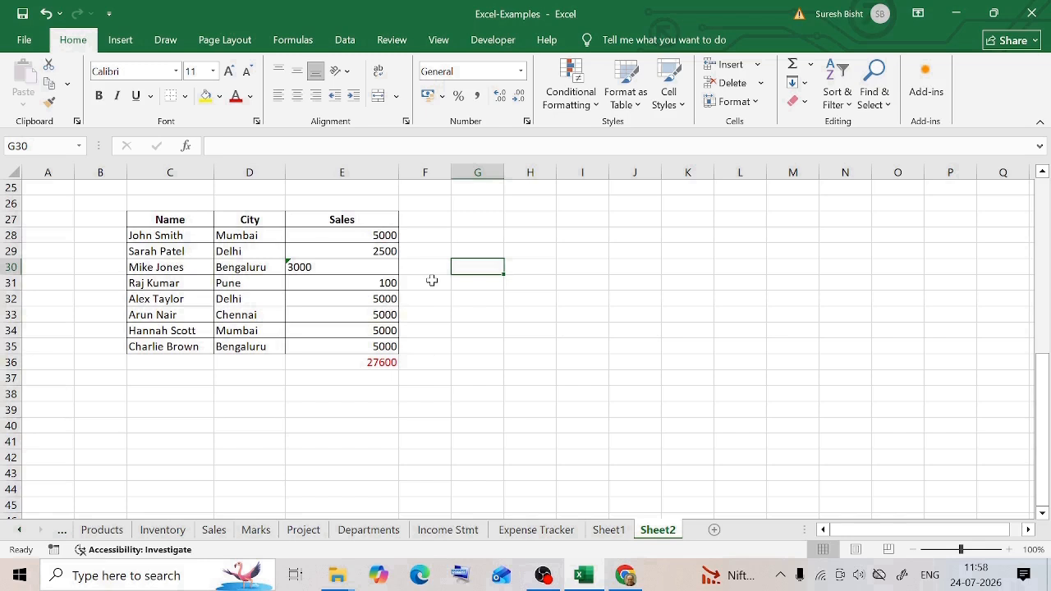
{"action": "left_click", "coordinate": [333, 237]}
{"action": "left_click", "coordinate": [323, 265]}
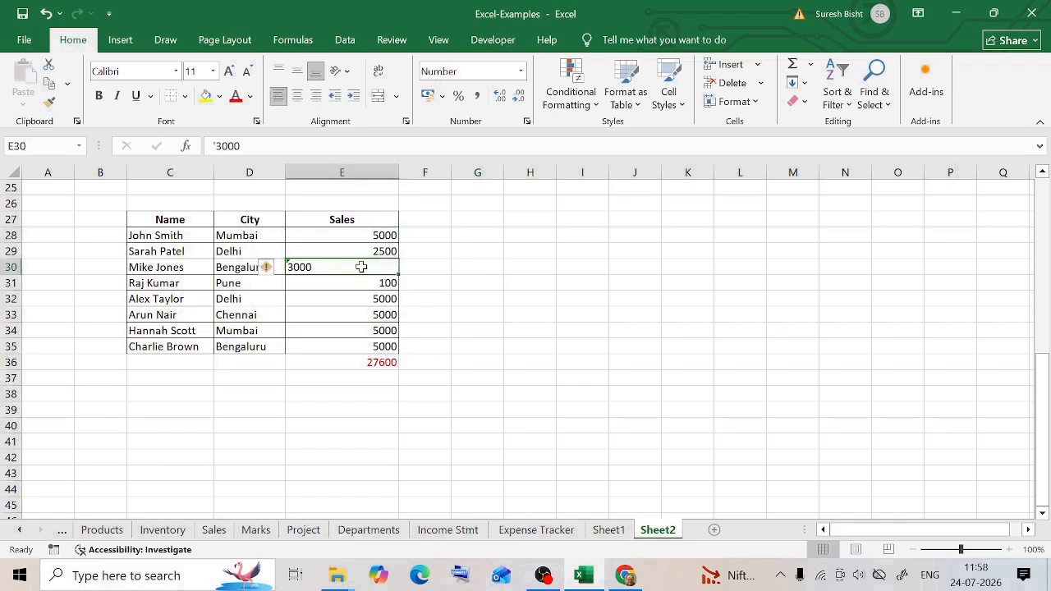
{"action": "left_click", "coordinate": [445, 304]}
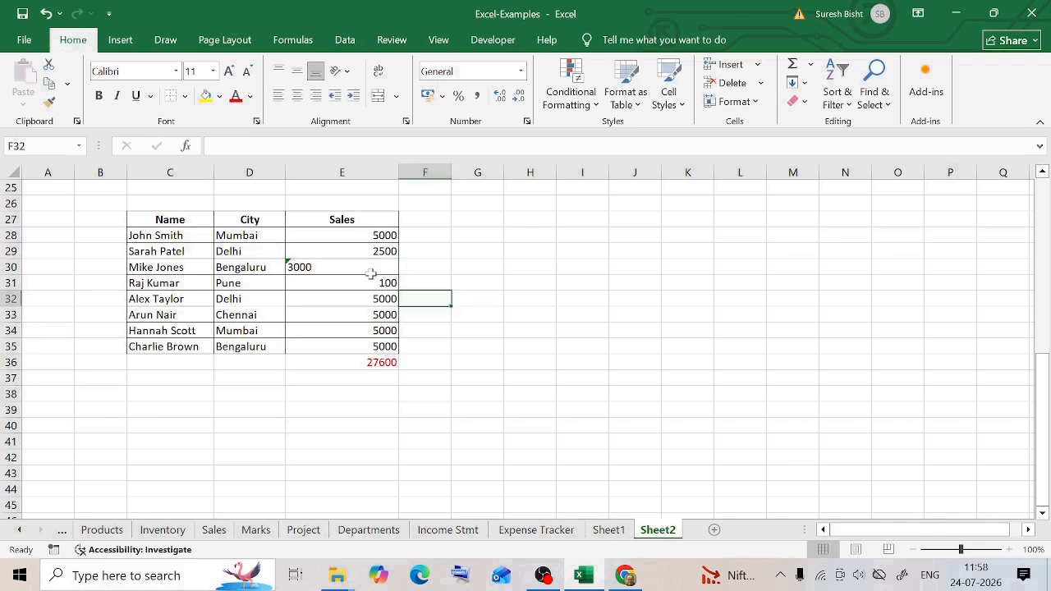
{"action": "left_click", "coordinate": [370, 271]}
{"action": "left_click_drag", "start_coordinate": [353, 236], "coordinate": [353, 346]}
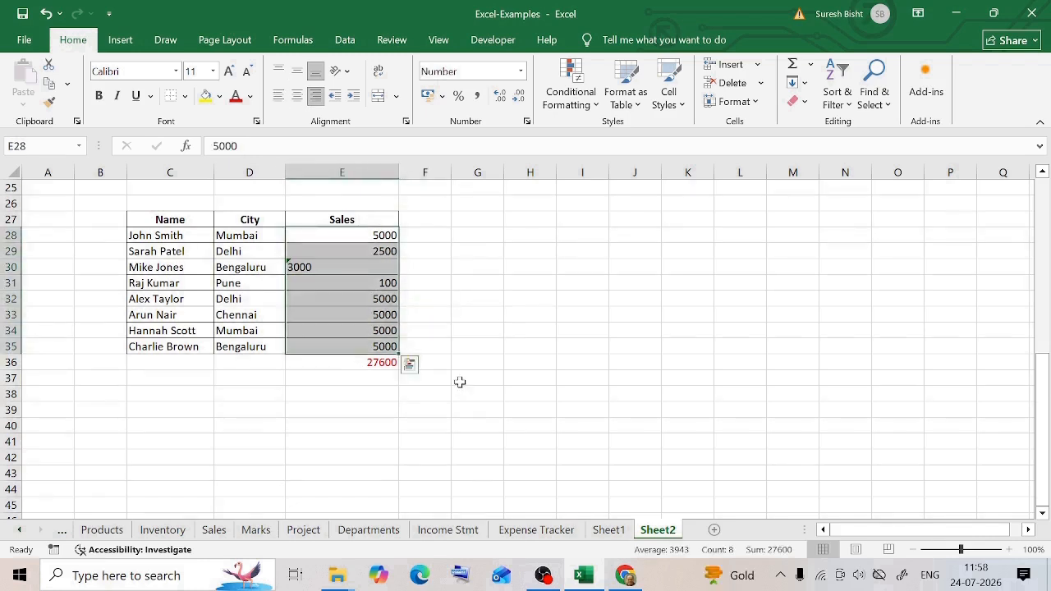
{"action": "left_click", "coordinate": [380, 364]}
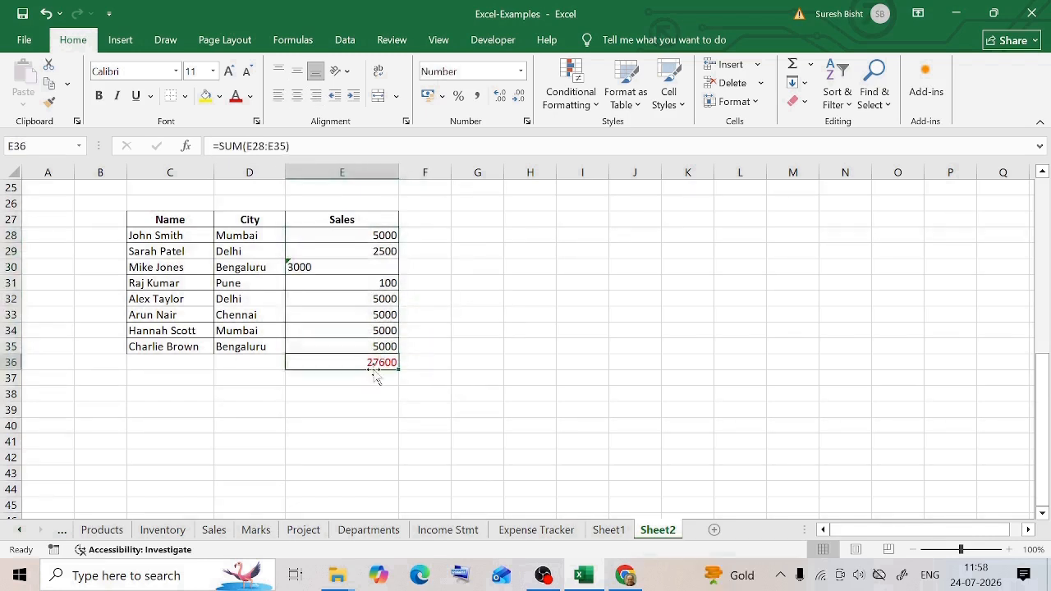
{"action": "left_click", "coordinate": [371, 270]}
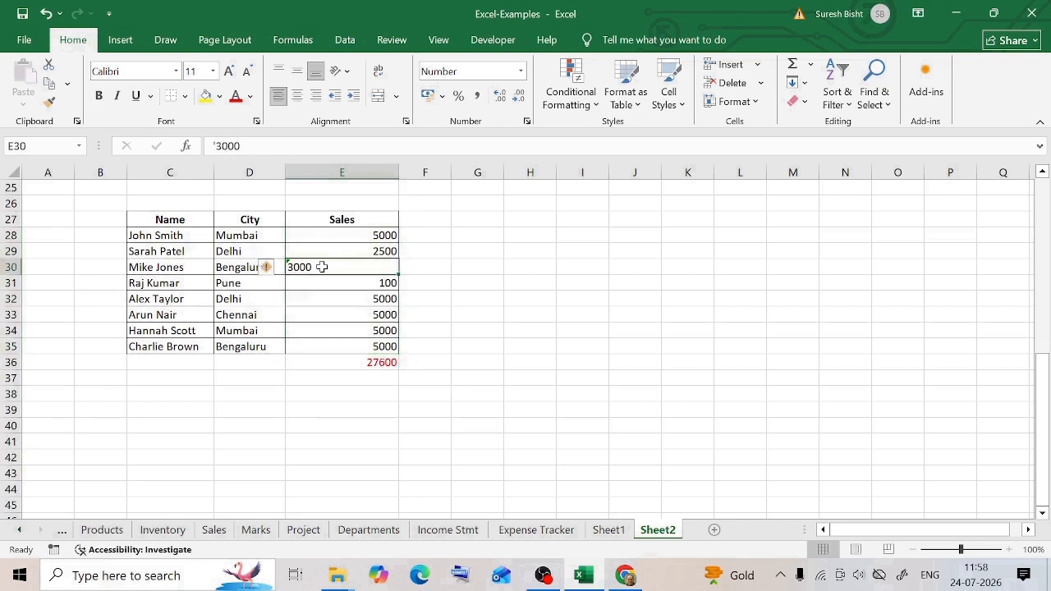
{"action": "left_click", "coordinate": [431, 282]}
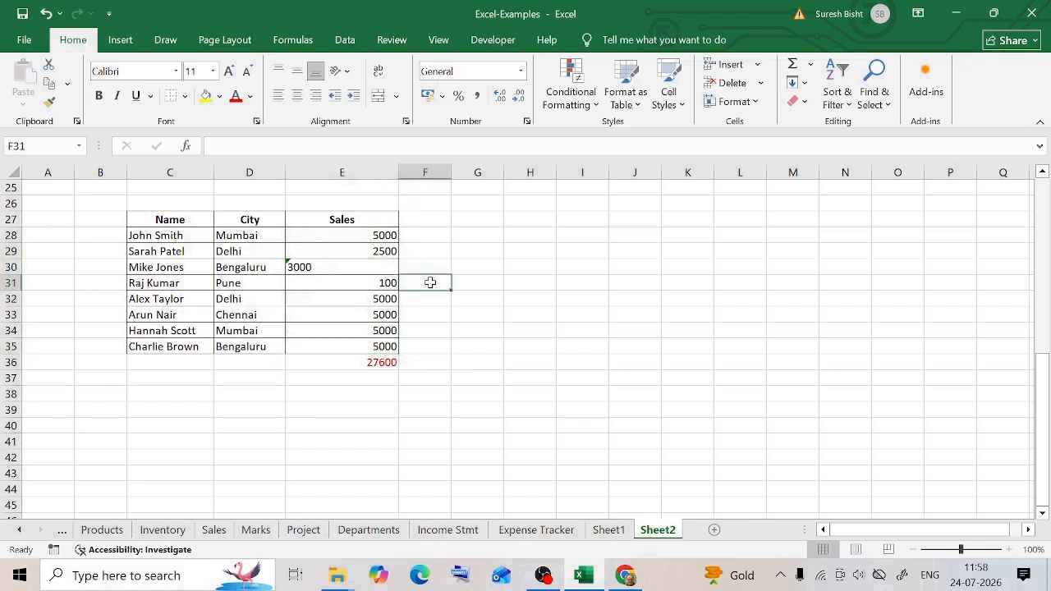
{"action": "left_click_drag", "start_coordinate": [341, 220], "coordinate": [341, 353]}
{"action": "left_click", "coordinate": [332, 313]}
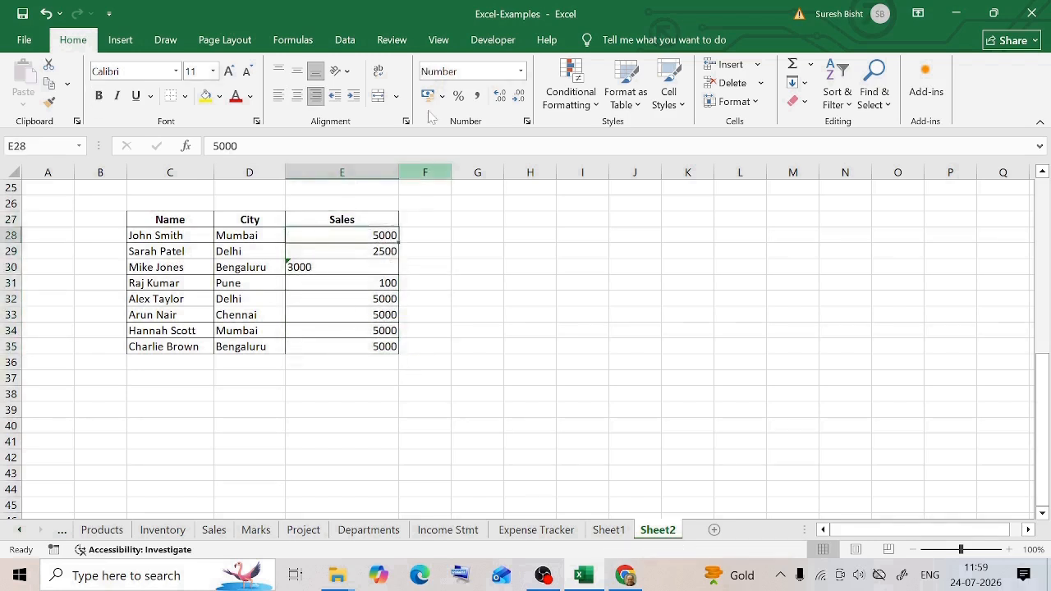
- Sort the table by the Sales column in ascending order to check where the text-stored 3000 lands
{"action": "left_click", "coordinate": [345, 39]}
{"action": "left_click", "coordinate": [448, 73]}
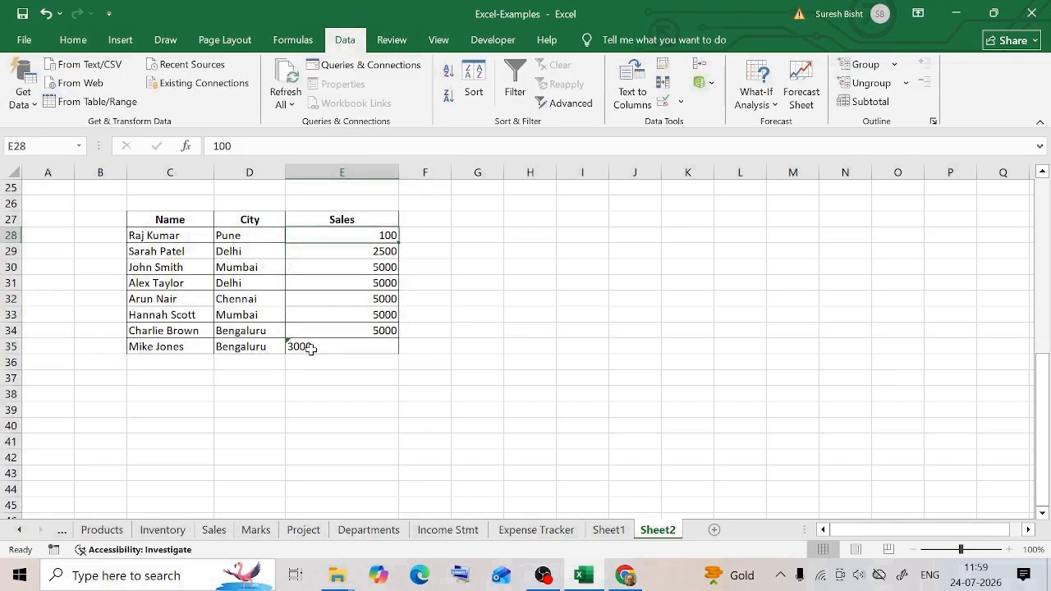
{"action": "left_click", "coordinate": [373, 267]}
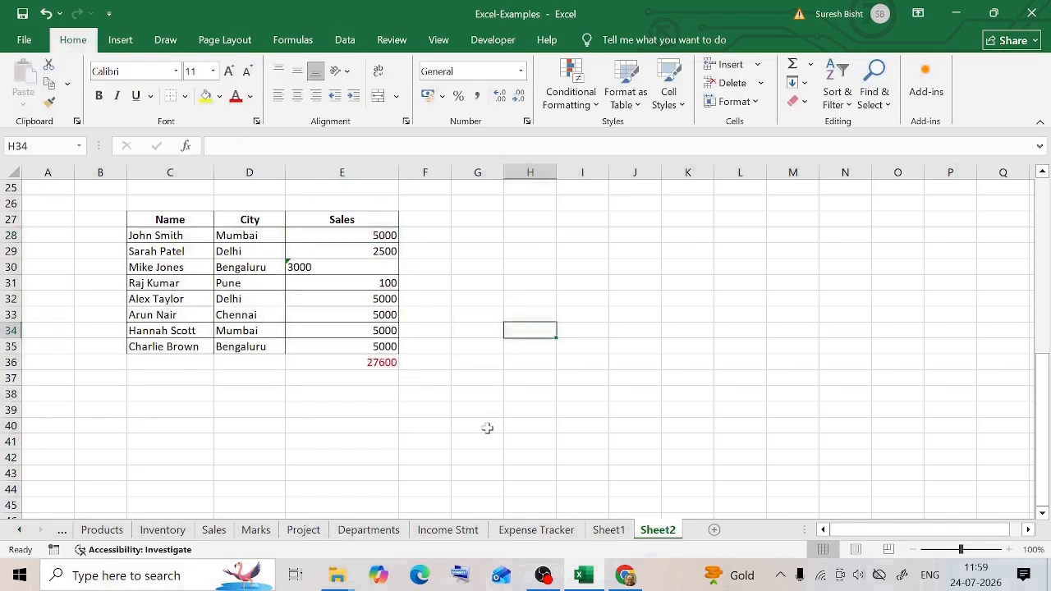
- Compare the numeric cells in the Sales column with E30, opening E30 for editing to inspect its leading apostrophe
{"action": "left_click", "coordinate": [359, 219]}
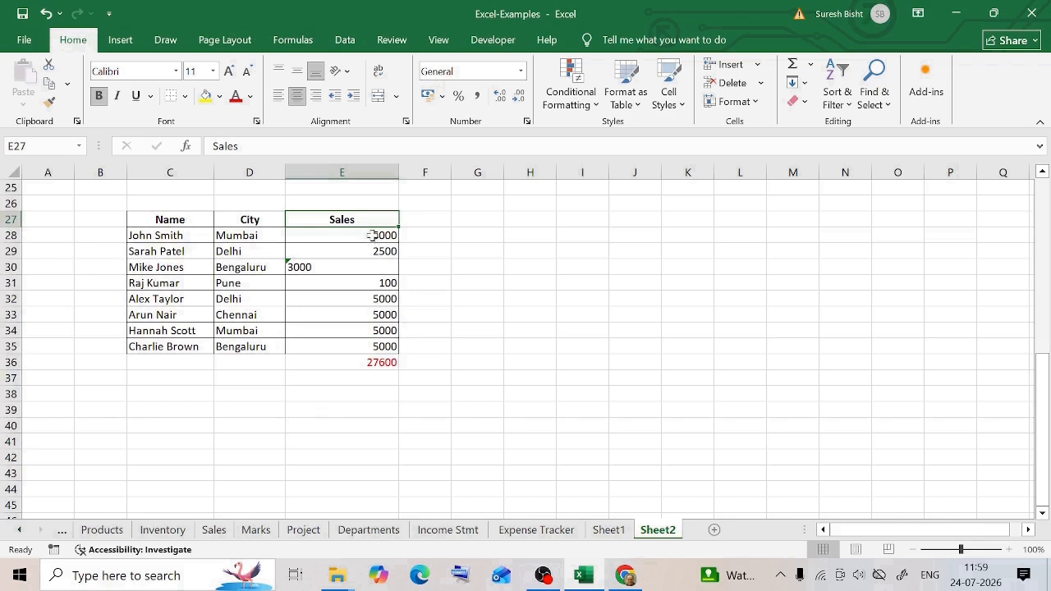
{"action": "left_click", "coordinate": [371, 235]}
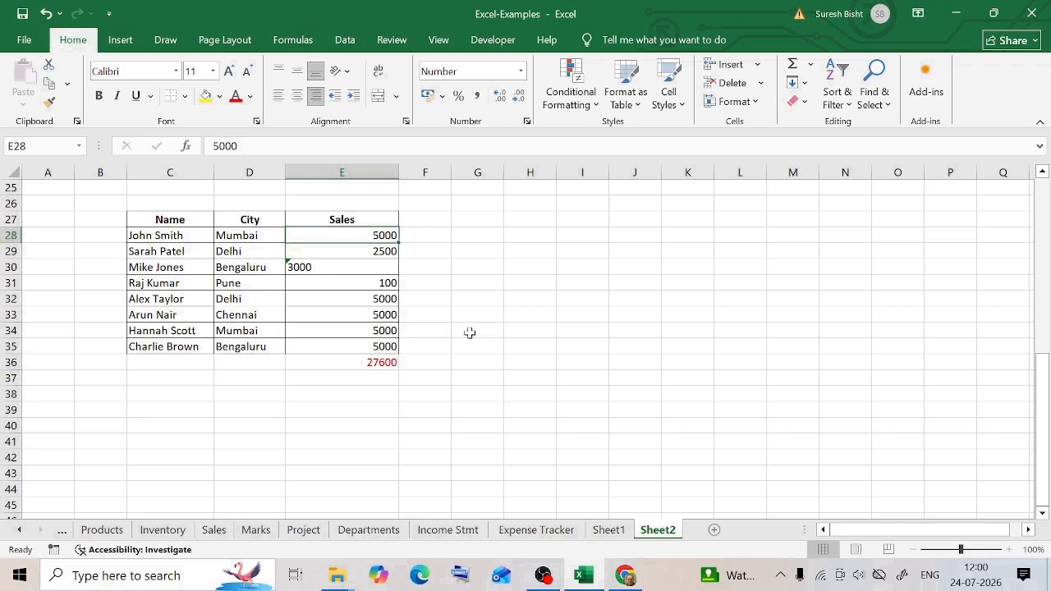
{"action": "left_click", "coordinate": [363, 288]}
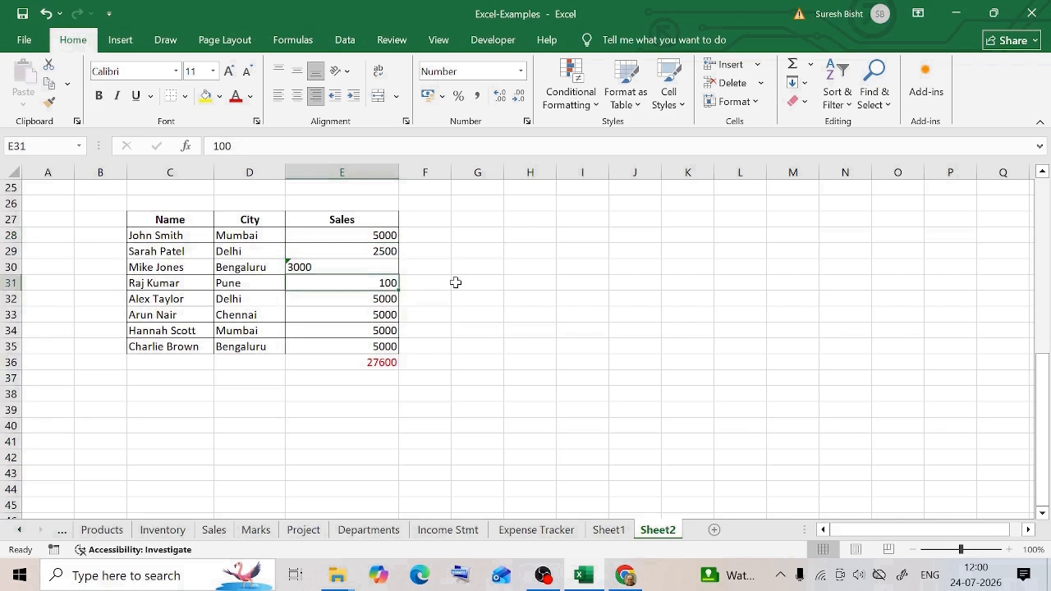
{"action": "left_click", "coordinate": [329, 263]}
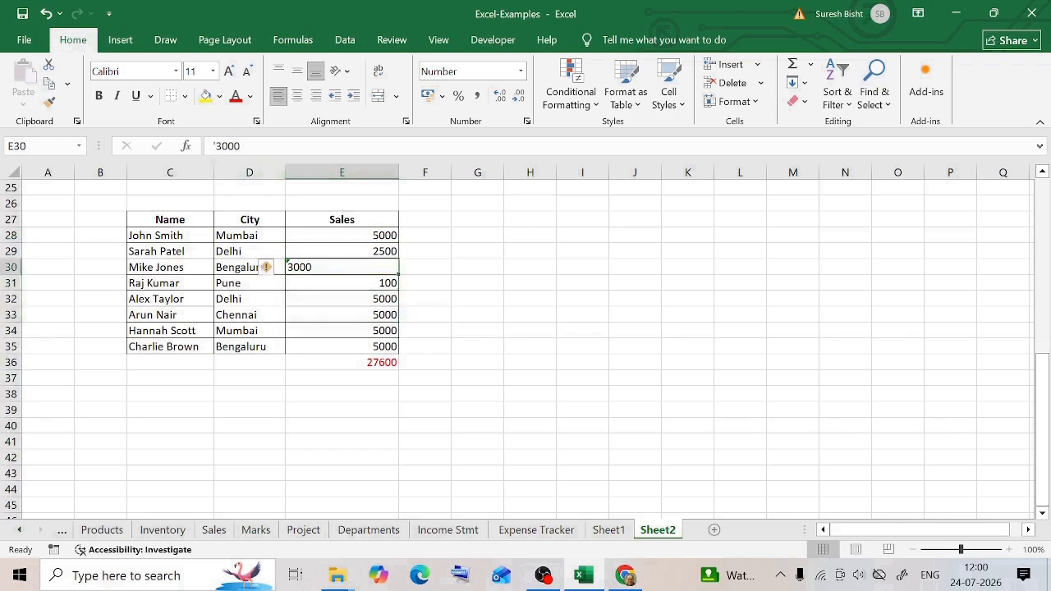
{"action": "key", "text": "F2"}
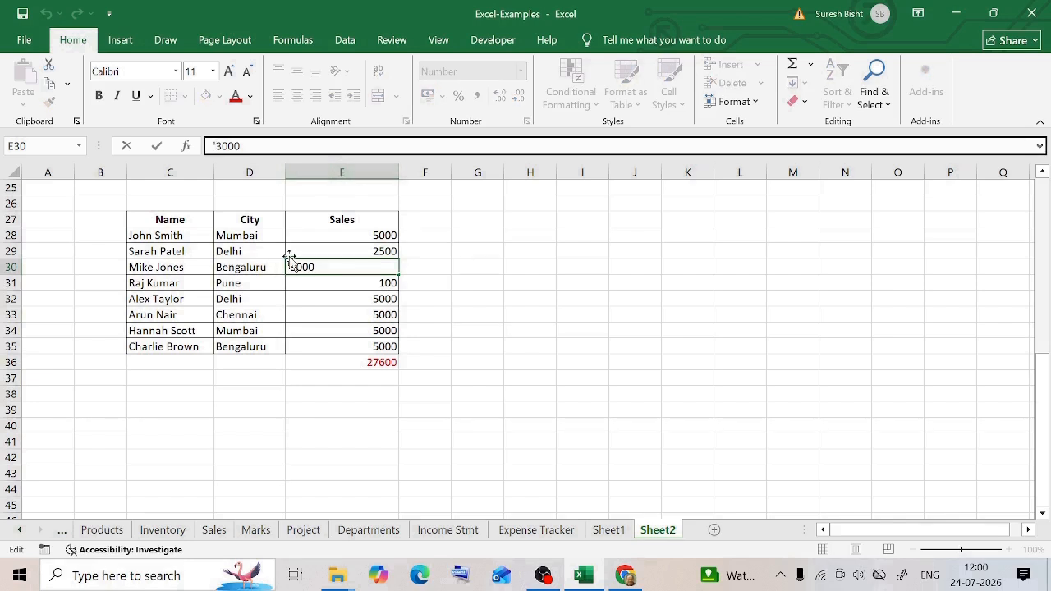
{"action": "left_click", "coordinate": [348, 285]}
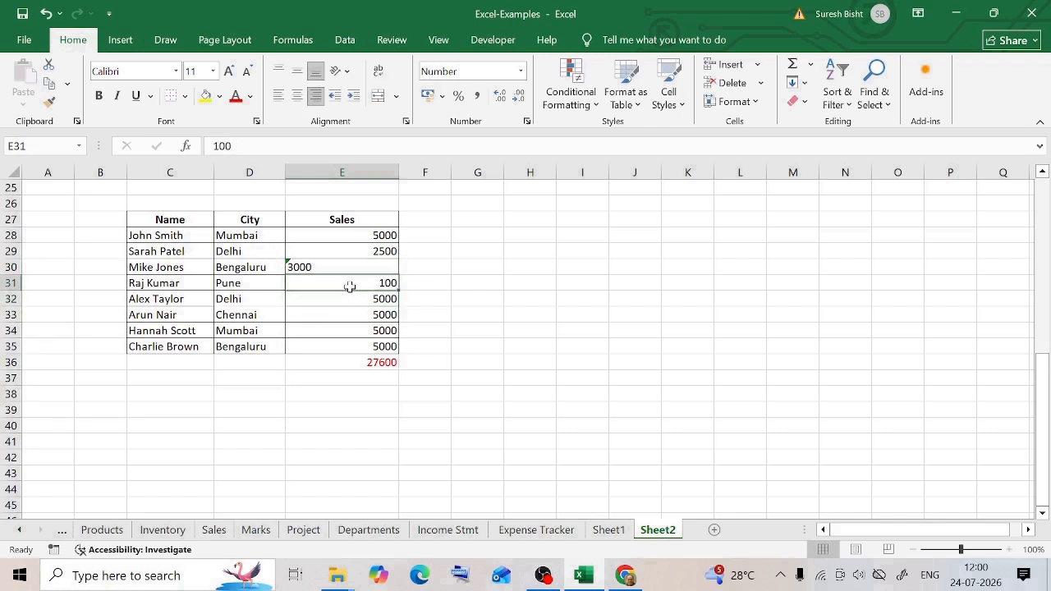
{"action": "left_click", "coordinate": [347, 333]}
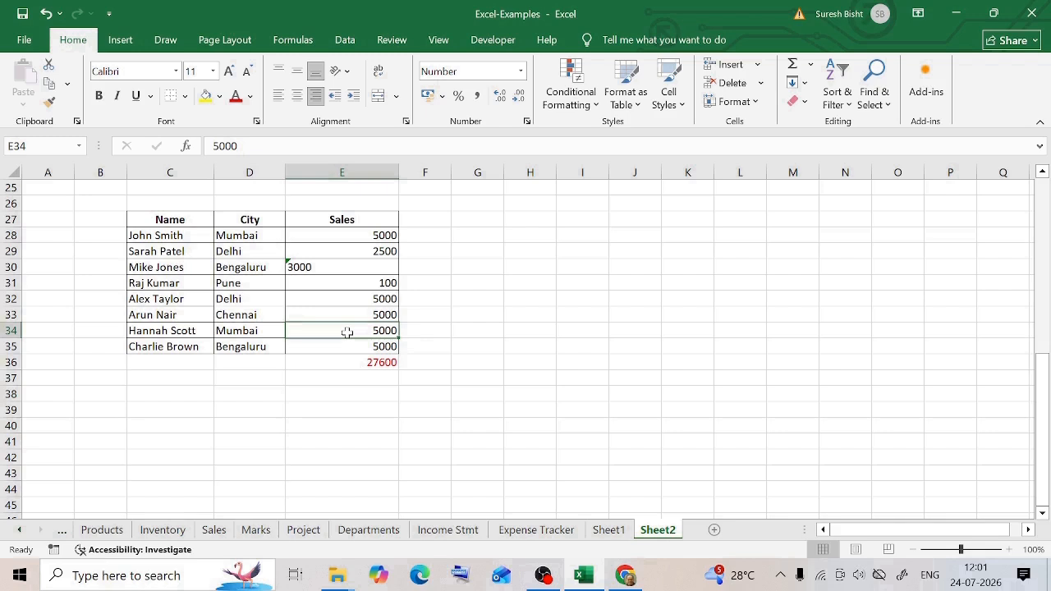
{"action": "left_click", "coordinate": [307, 237]}
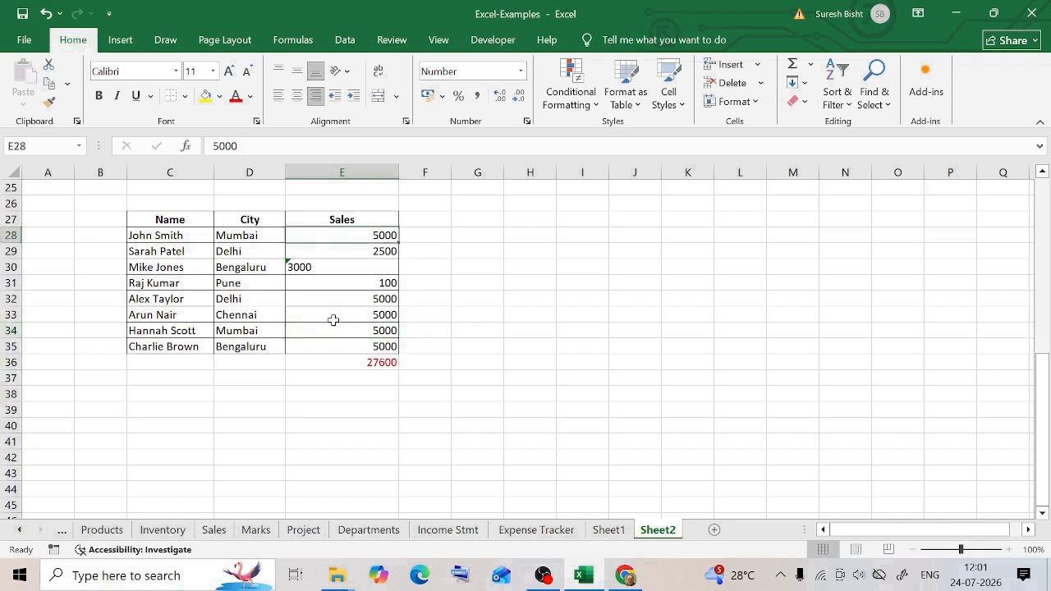
{"action": "left_click", "coordinate": [334, 320]}
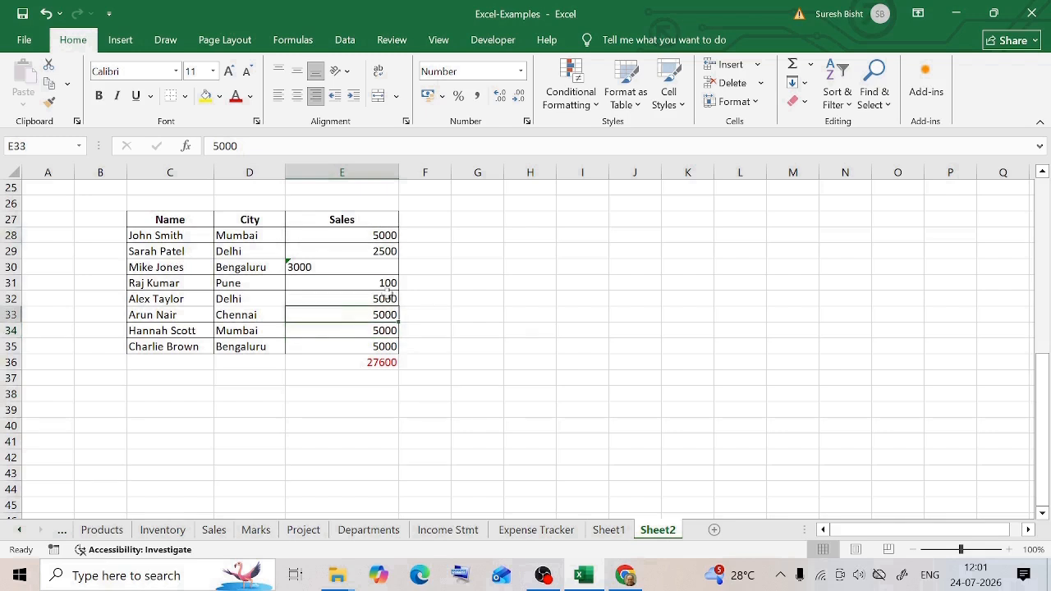
{"action": "left_click_drag", "start_coordinate": [348, 235], "coordinate": [353, 346]}
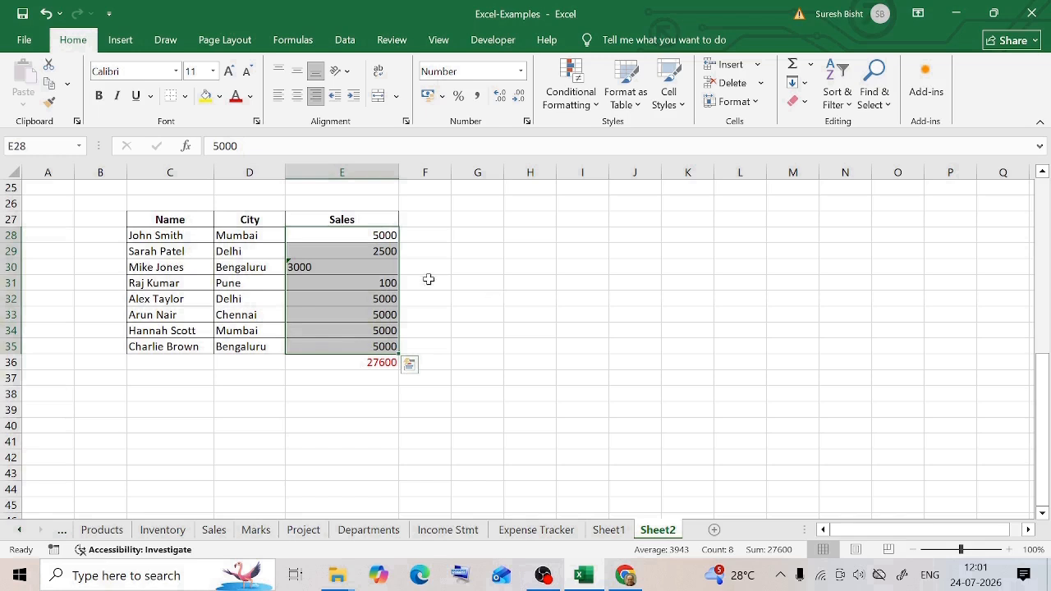
{"action": "left_click", "coordinate": [348, 244]}
{"action": "left_click", "coordinate": [351, 348]}
{"action": "key", "text": "Down"}
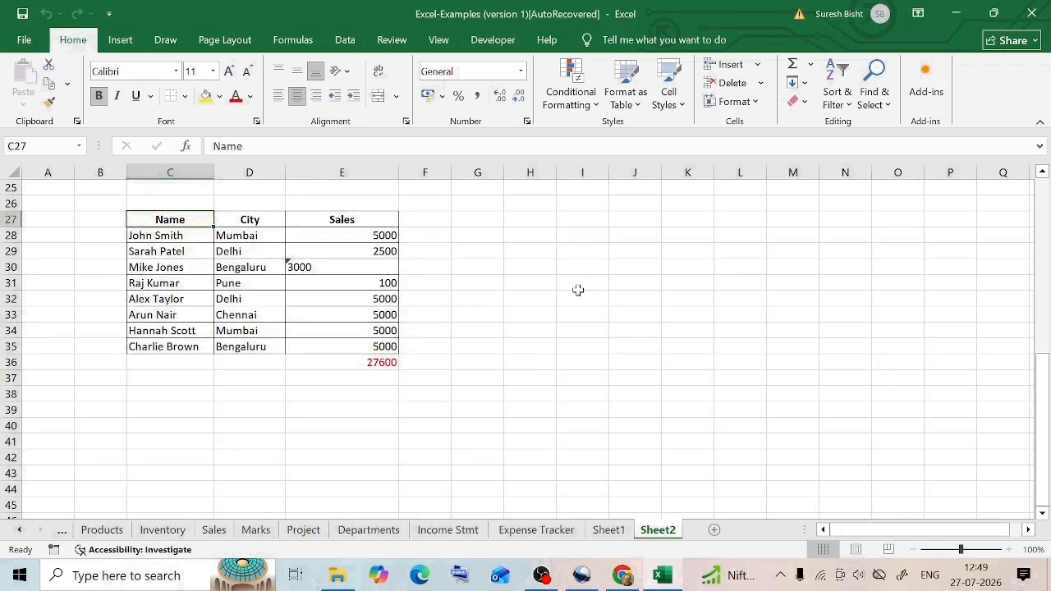
- Convert the text-stored value in cell E30 to a number with its error option and right-align the cell
{"action": "left_click", "coordinate": [333, 262]}
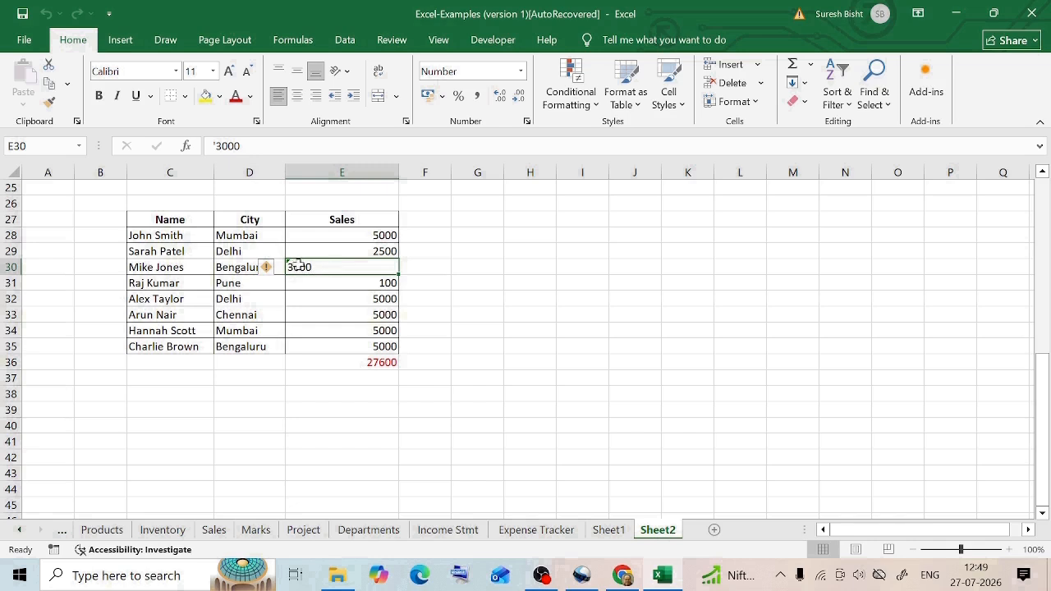
{"action": "mouse_move", "coordinate": [277, 275]}
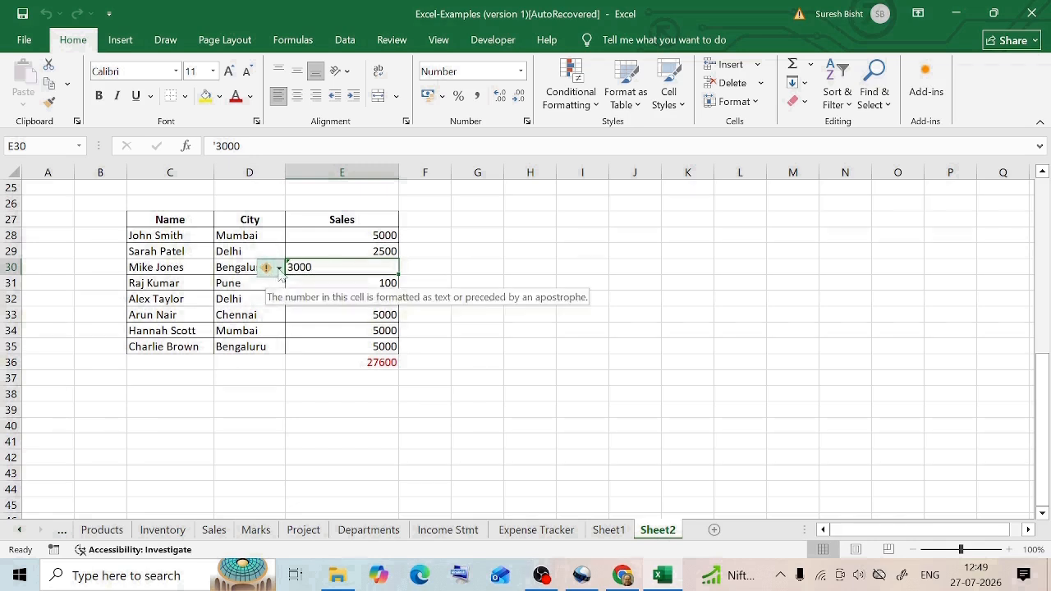
{"action": "left_click", "coordinate": [280, 271]}
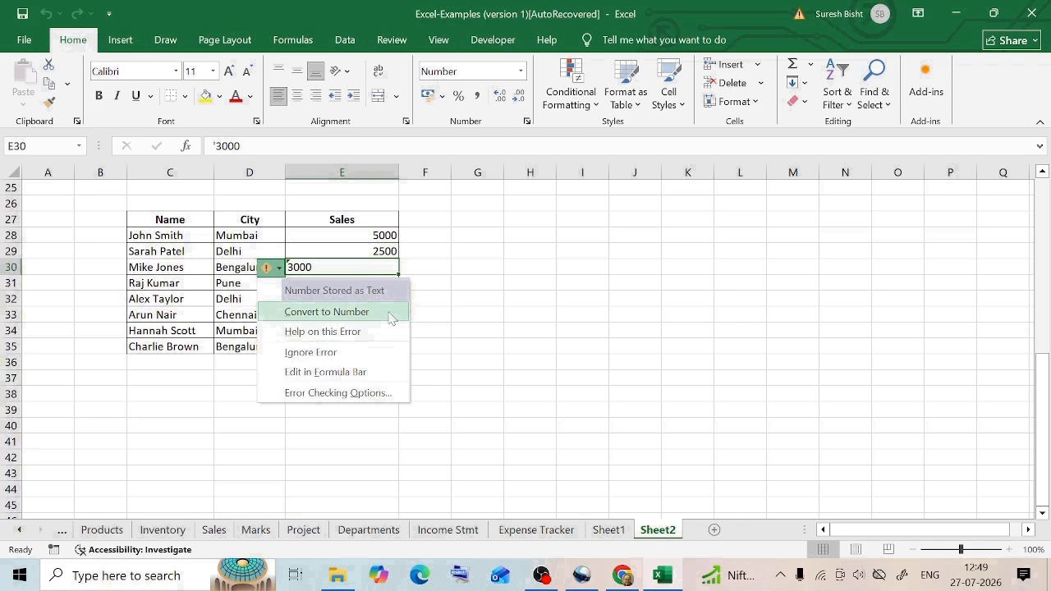
{"action": "left_click", "coordinate": [391, 318]}
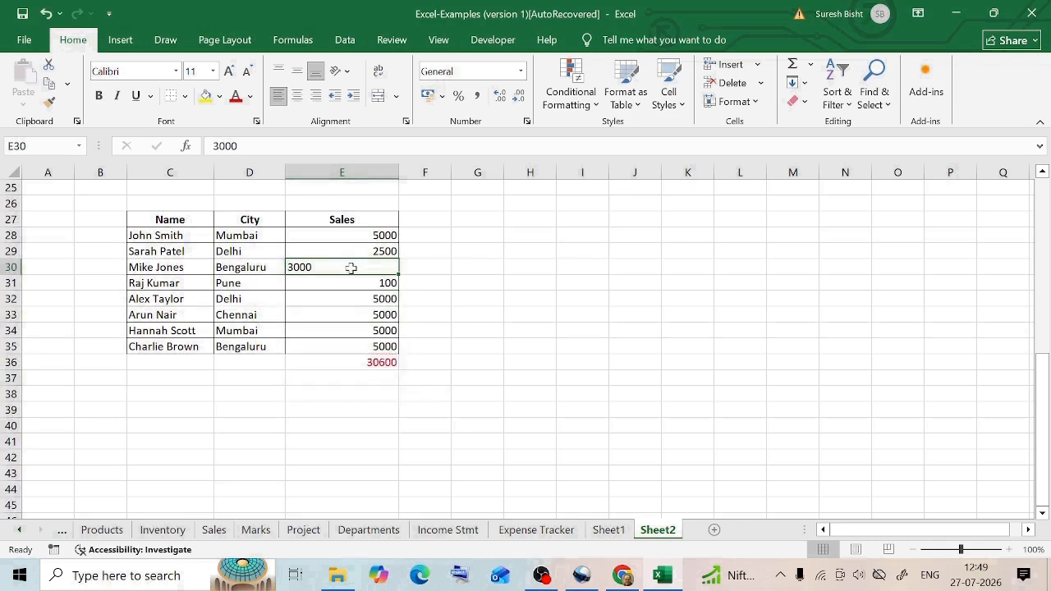
{"action": "left_click", "coordinate": [384, 363]}
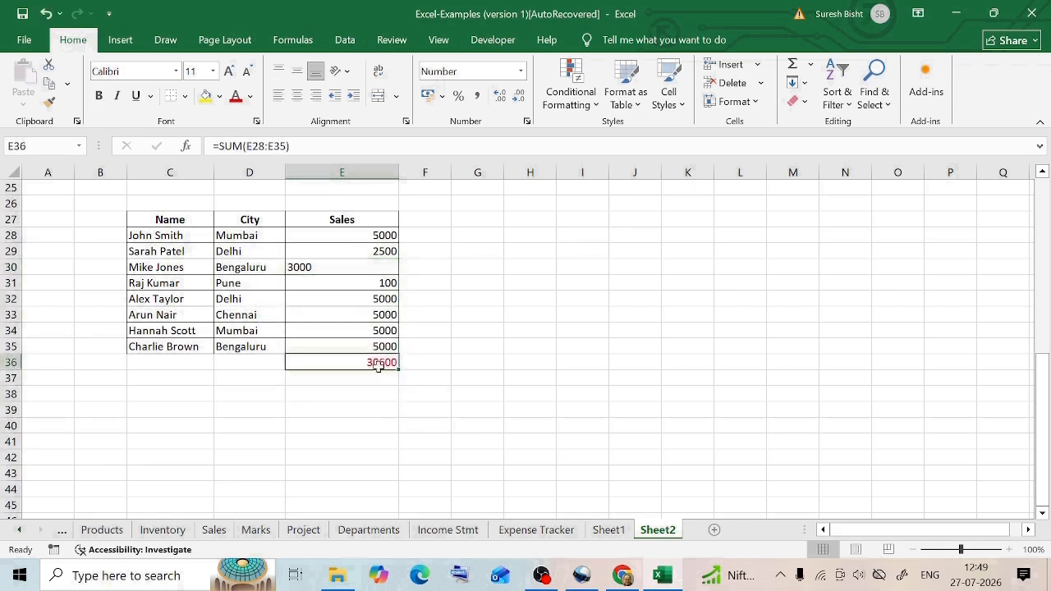
{"action": "left_click", "coordinate": [337, 270]}
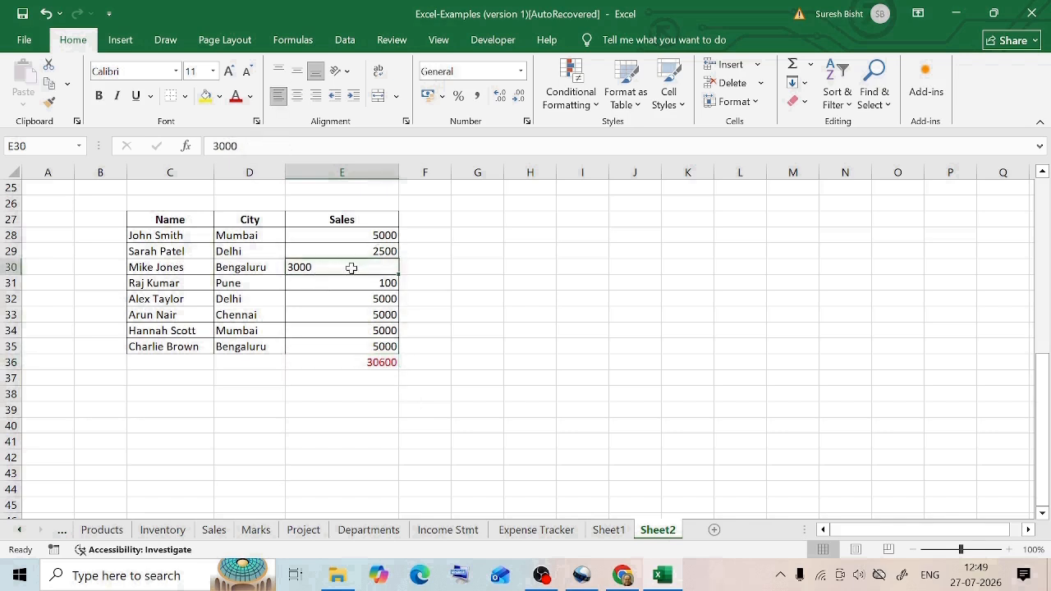
{"action": "left_click", "coordinate": [315, 95]}
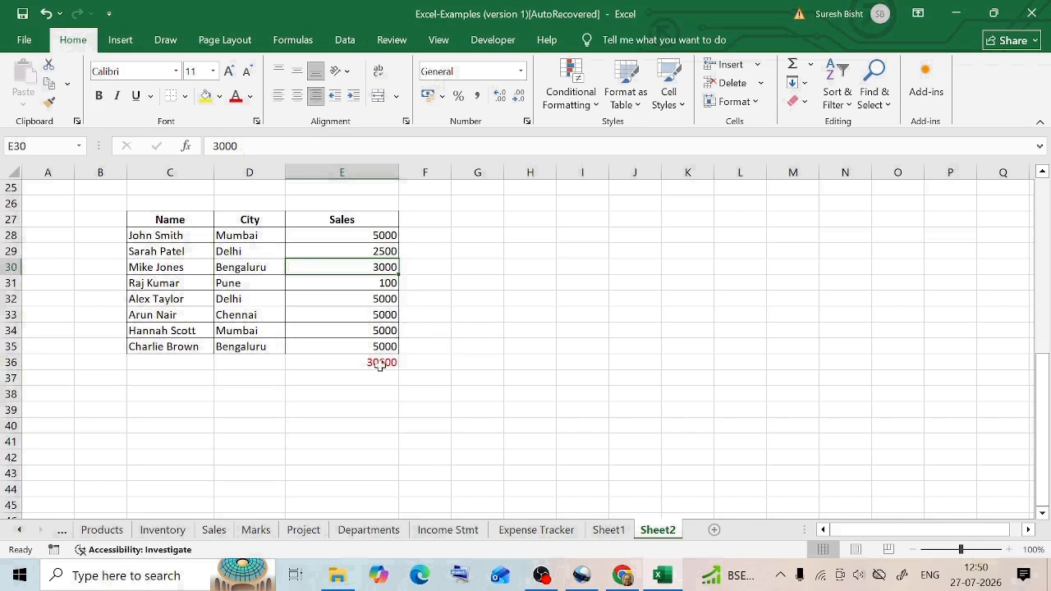
- Undo the right alignment and the number conversion of cell E30
{"action": "key", "text": "ctrl+z"}
{"action": "key", "text": "ctrl+z"}
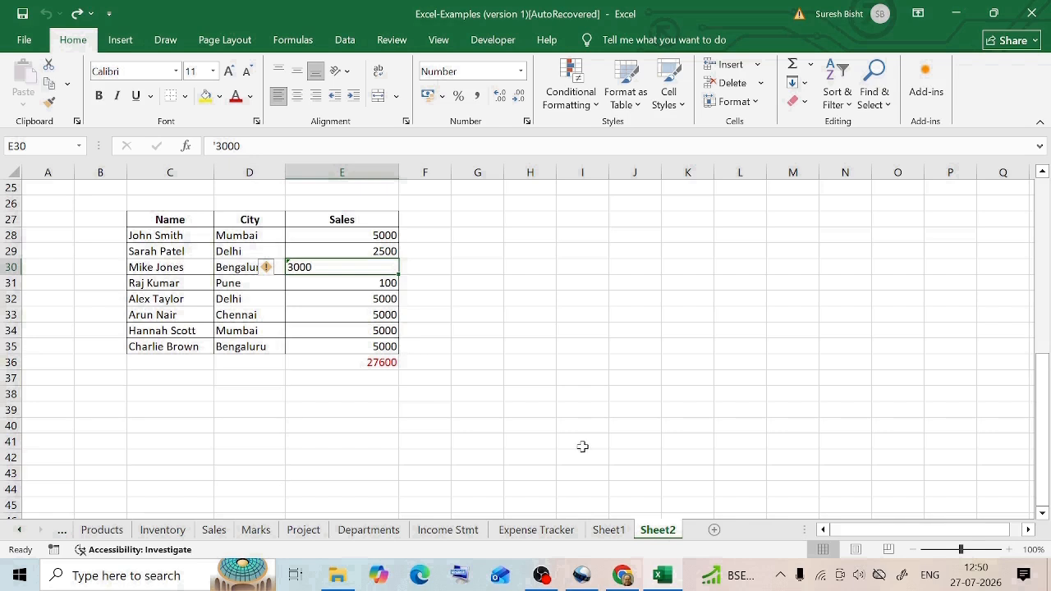
- Convert the text-stored value of E30 to a number in cell F30 with the formula =VALUE(E30)
{"action": "key", "text": "Right"}
{"action": "type", "text": "=VALUE("}
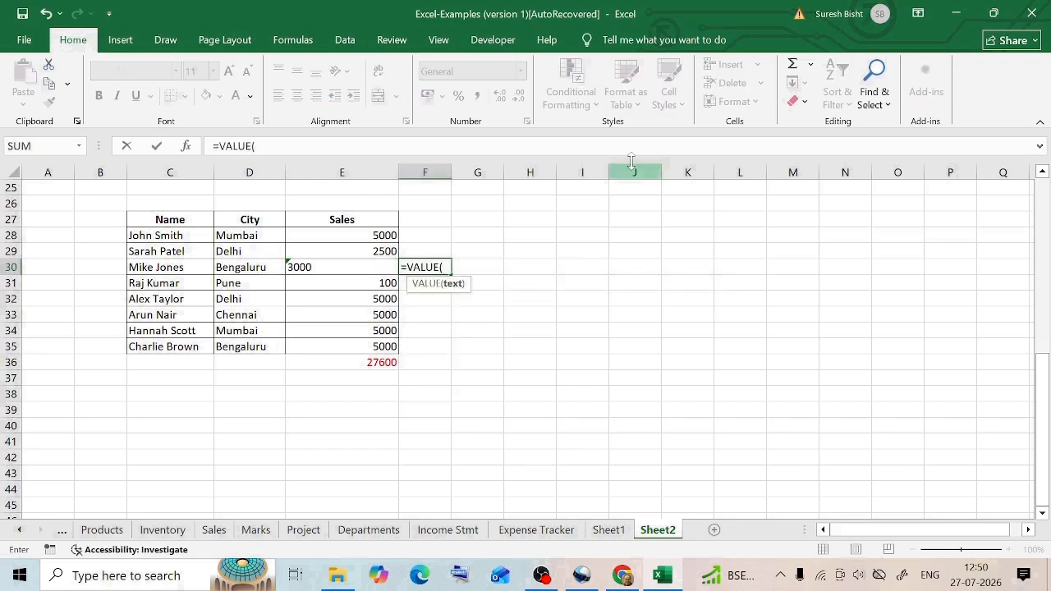
{"action": "left_click", "coordinate": [349, 266]}
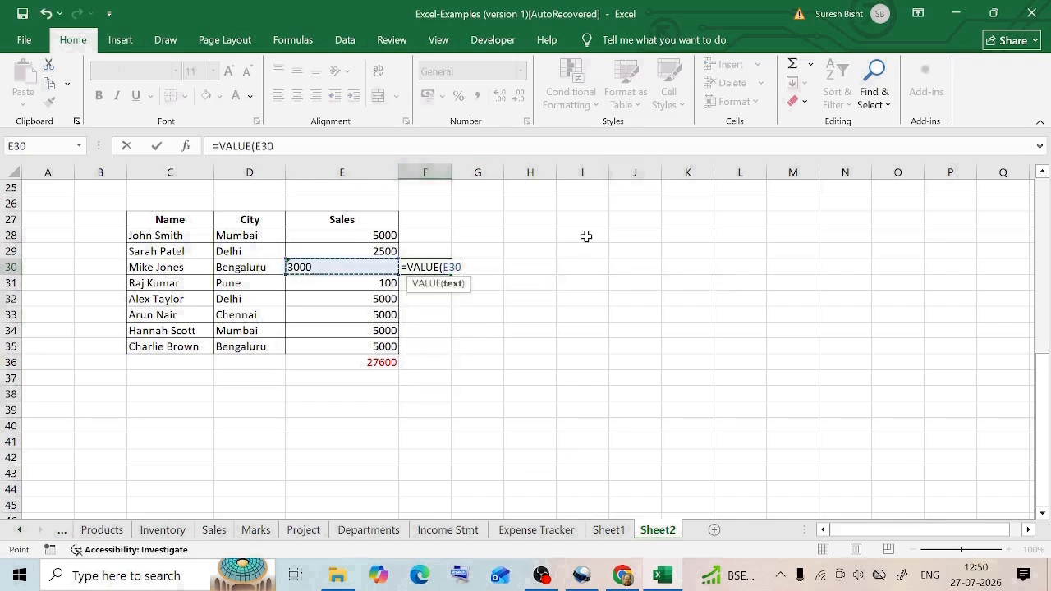
{"action": "key", "text": "Return"}
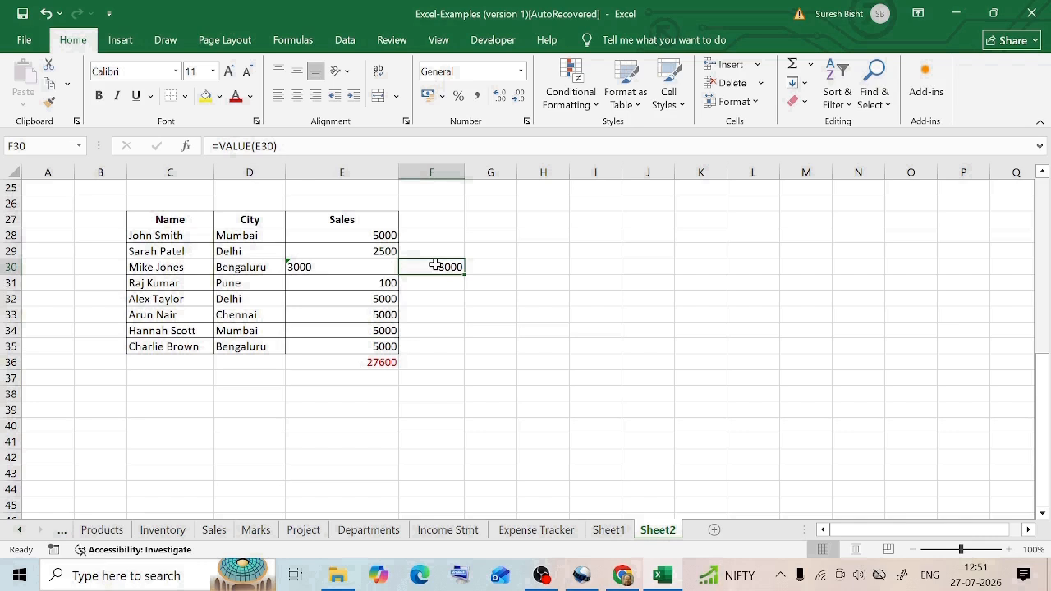
- Replace the formula in cell F30 with the value 1 and copy that cell
{"action": "key", "text": "Delete"}
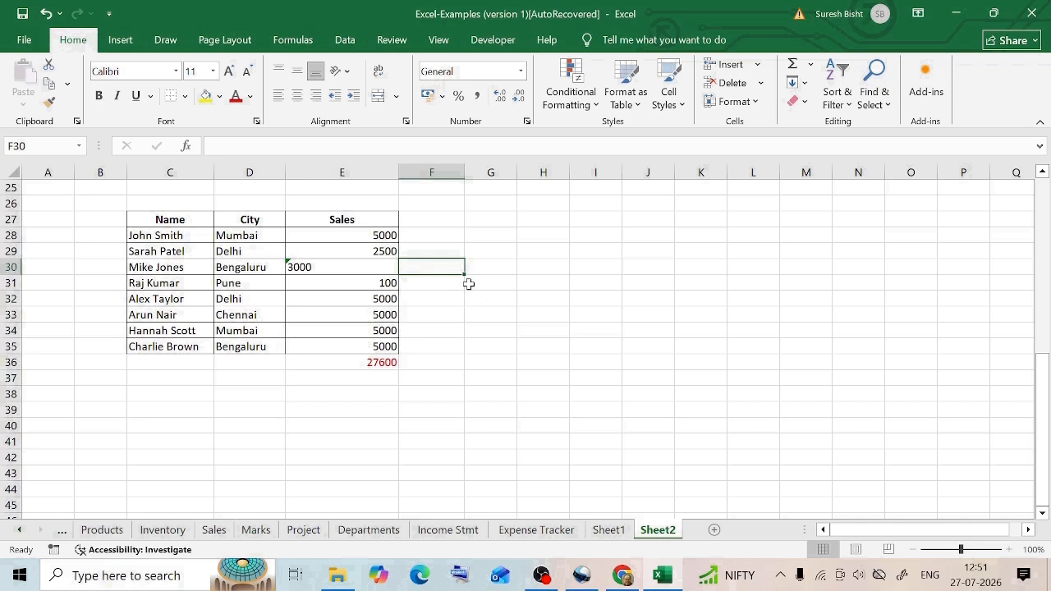
{"action": "type", "text": "1"}
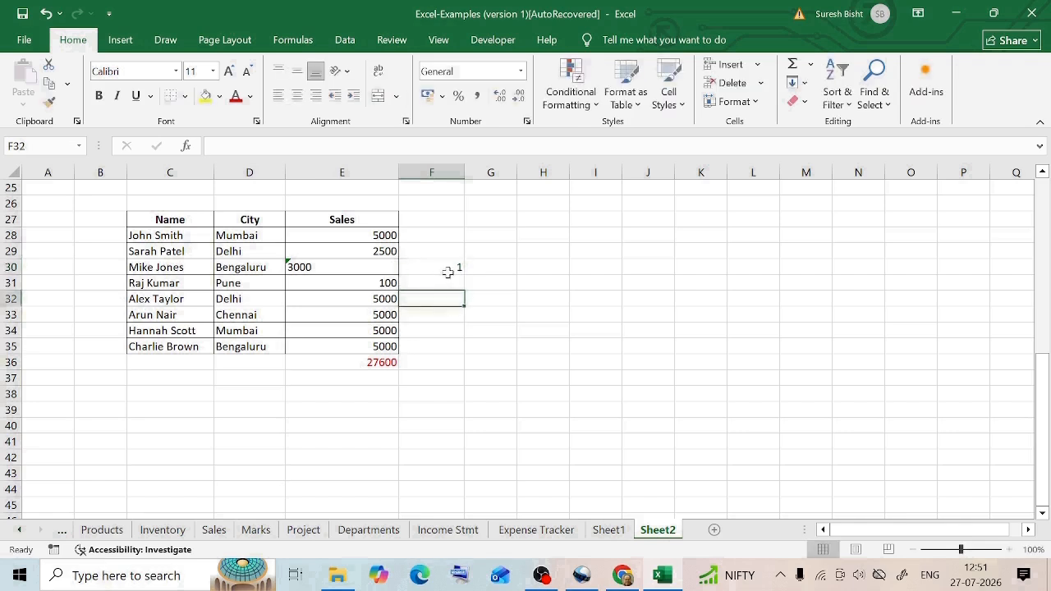
{"action": "left_click", "coordinate": [440, 268]}
{"action": "key", "text": "ctrl+c"}
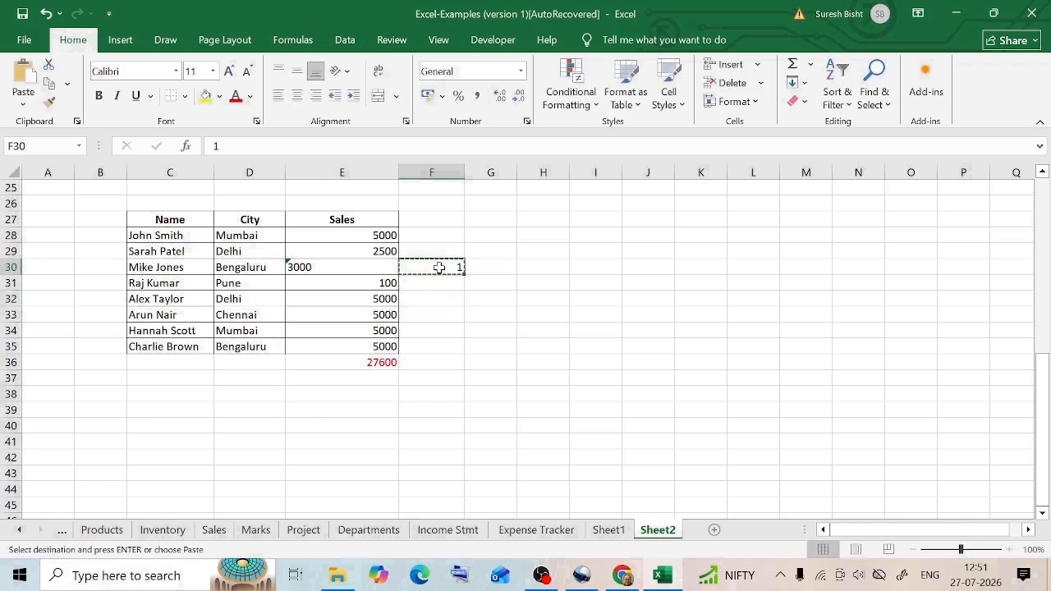
- Multiply the text-stored value in E30 by the copied 1 using Paste Special with the Multiply operation
{"action": "left_click", "coordinate": [339, 267]}
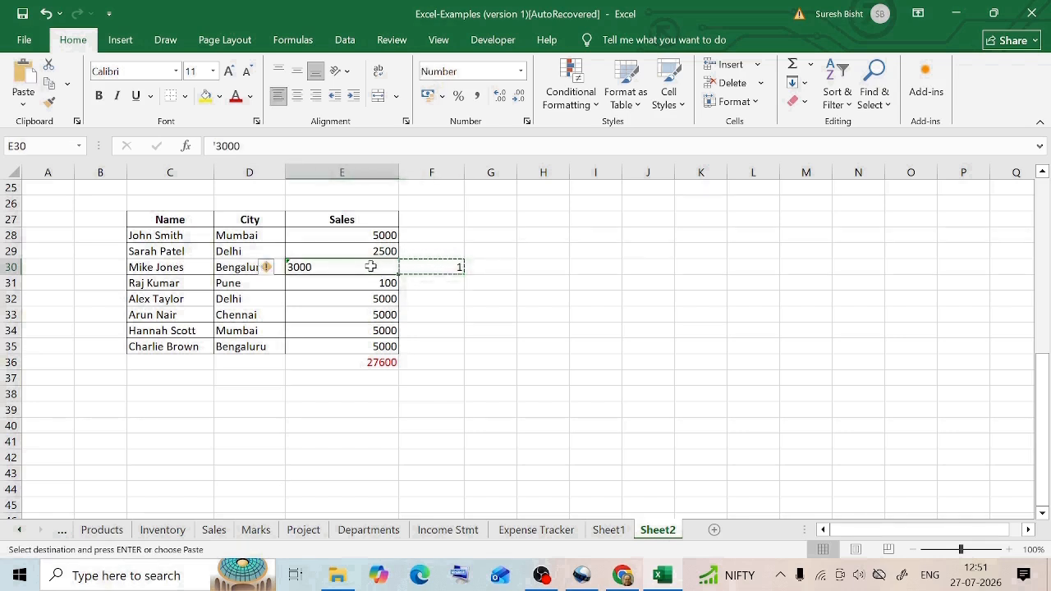
{"action": "right_click", "coordinate": [355, 265]}
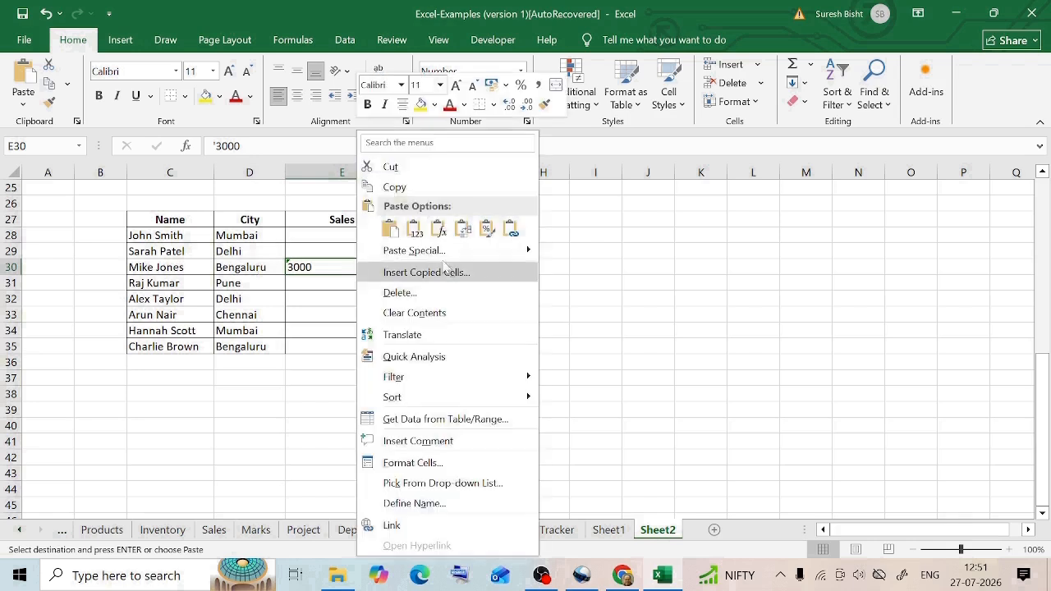
{"action": "key", "text": "Escape"}
{"action": "key", "text": "ctrl+alt+v"}
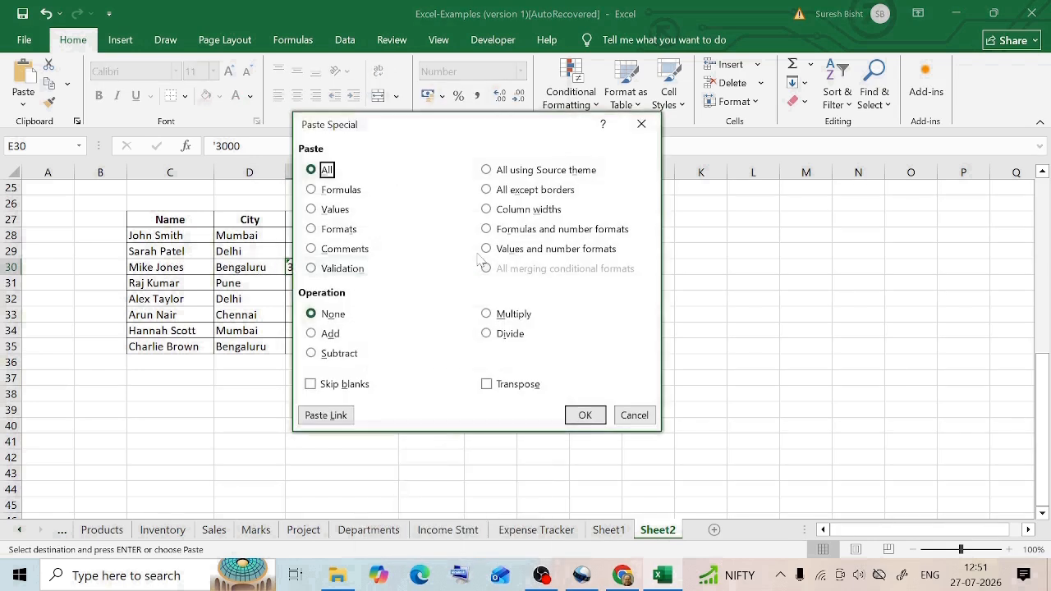
{"action": "left_click", "coordinate": [487, 315]}
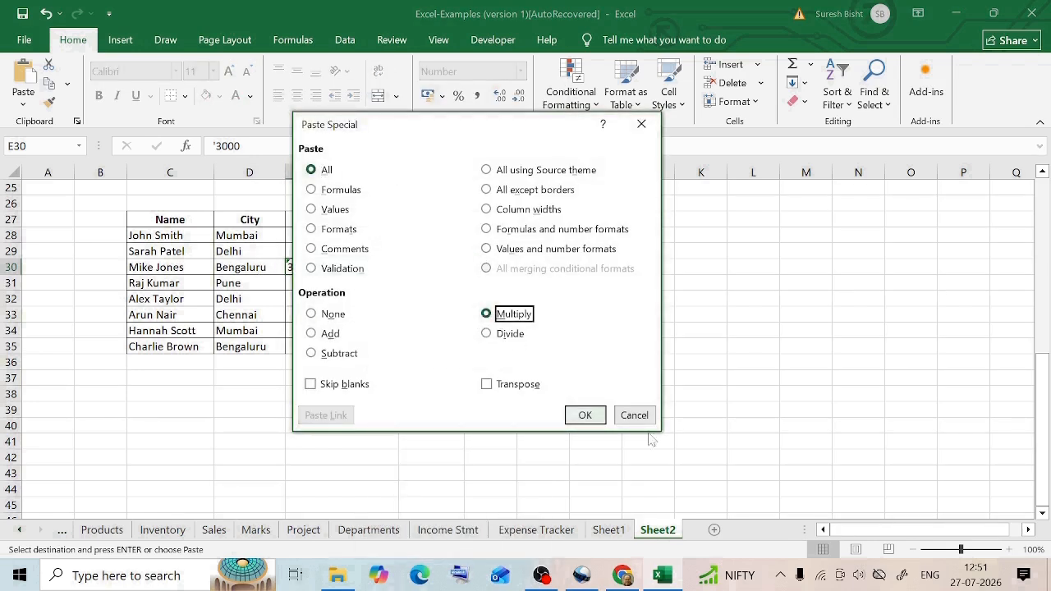
{"action": "left_click", "coordinate": [584, 415]}
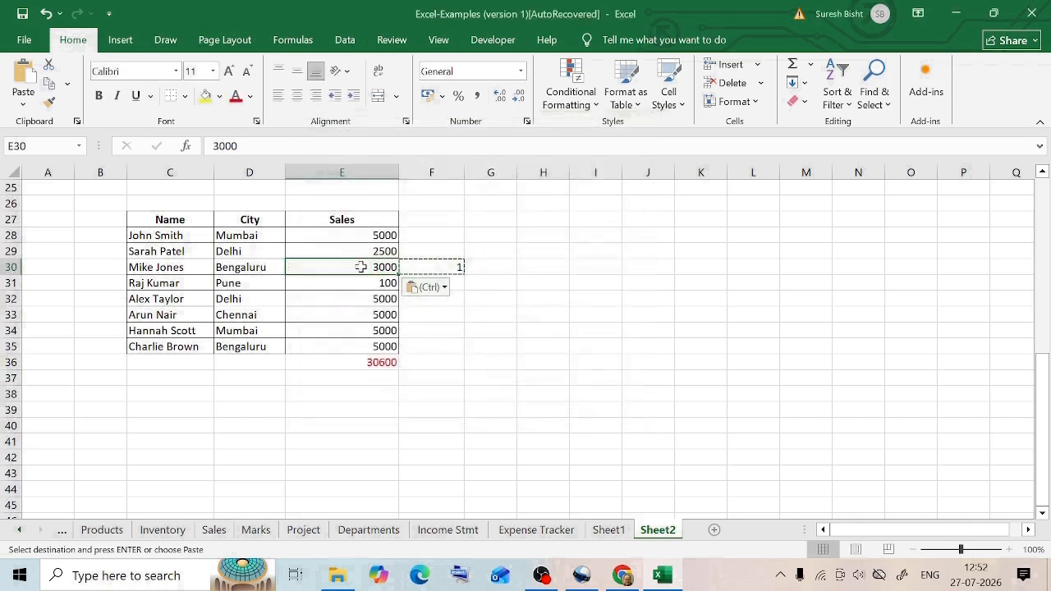
{"action": "key", "text": "Escape"}
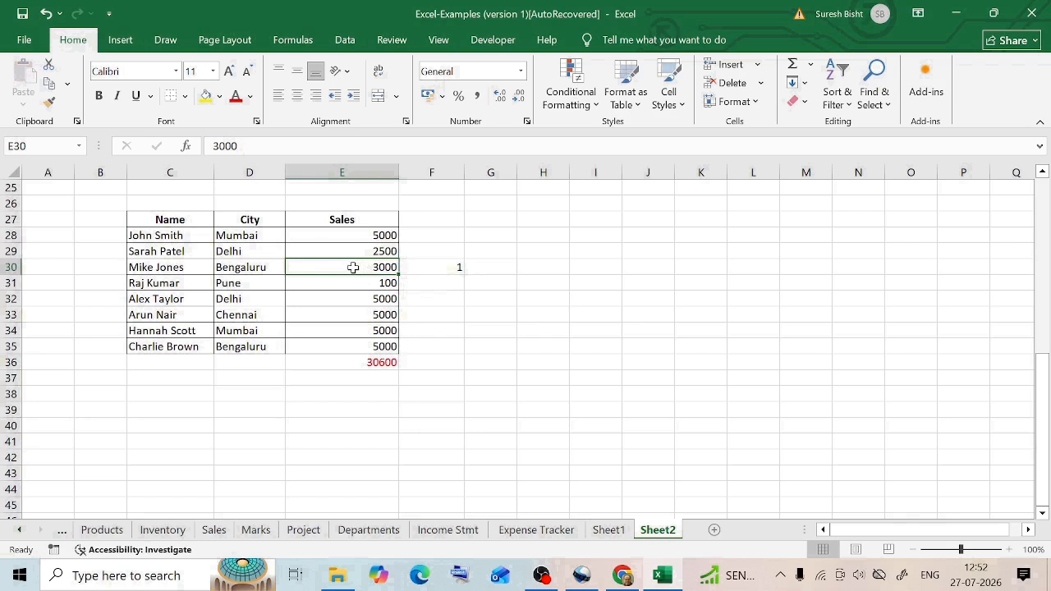
- Undo the Paste Special multiplication of cell E30 and cancel the copy selection
{"action": "key", "text": "ctrl+z"}
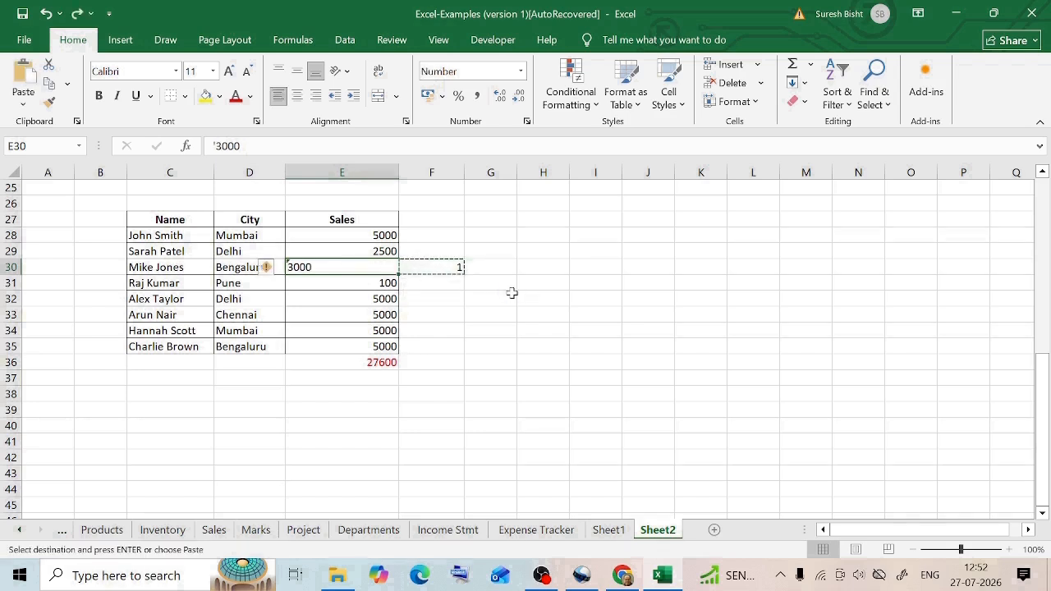
{"action": "key", "text": "Escape"}
{"action": "left_click", "coordinate": [495, 310]}
- Enter 1 in cell F28 and fill it down beside the sales values to F35
{"action": "left_click", "coordinate": [448, 235]}
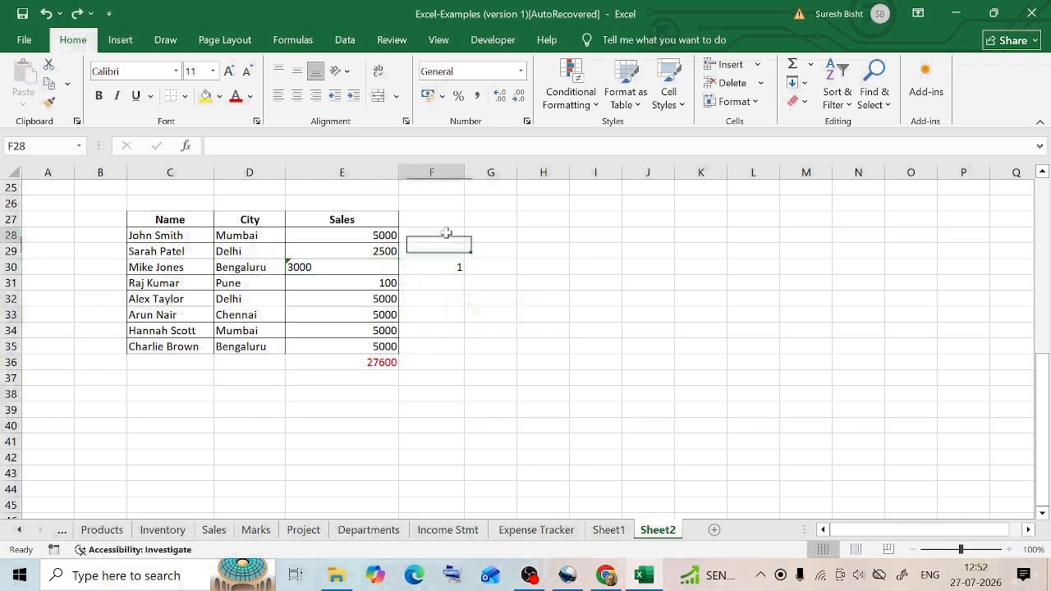
{"action": "type", "text": "1"}
{"action": "key", "text": "ctrl+Return"}
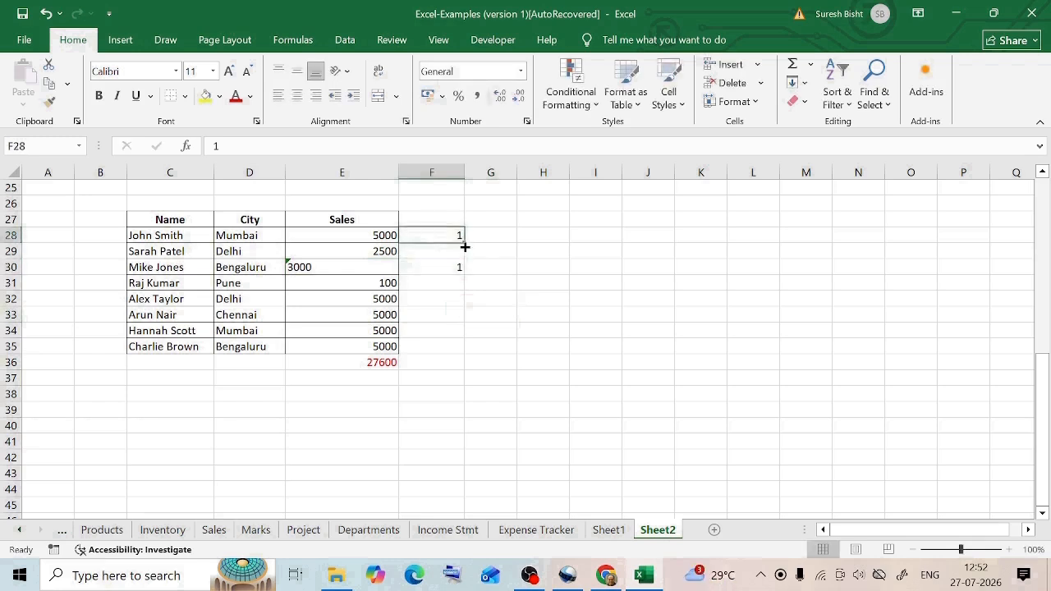
{"action": "left_click_drag", "start_coordinate": [464, 243], "coordinate": [457, 348]}
{"action": "left_click", "coordinate": [454, 234]}
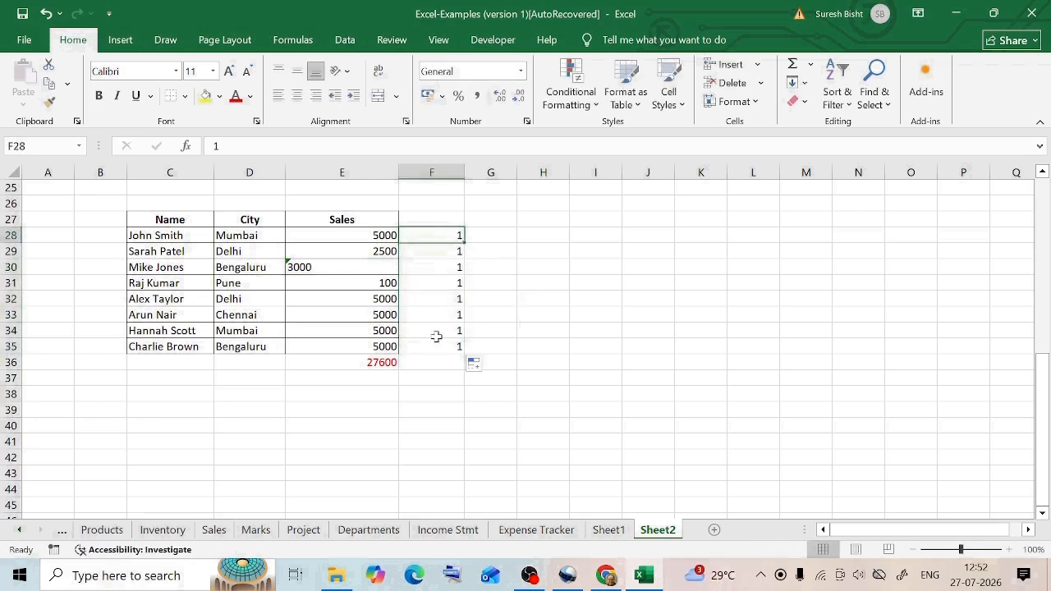
{"action": "left_click", "coordinate": [436, 347]}
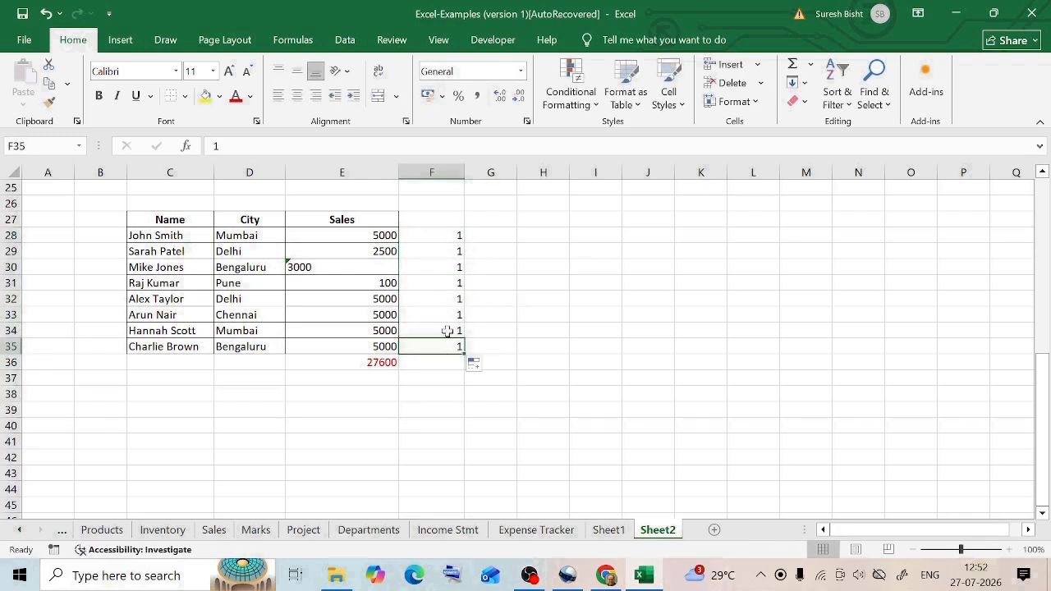
- Copy F28:F35 and multiply the sales values in E28:E35 by it using Paste Special with the Multiply operation
{"action": "left_click_drag", "start_coordinate": [445, 235], "coordinate": [445, 344]}
{"action": "left_click_drag", "start_coordinate": [353, 236], "coordinate": [352, 346]}
{"action": "left_click_drag", "start_coordinate": [445, 236], "coordinate": [437, 343]}
{"action": "key", "text": "ctrl+c"}
{"action": "left_click_drag", "start_coordinate": [362, 235], "coordinate": [362, 345]}
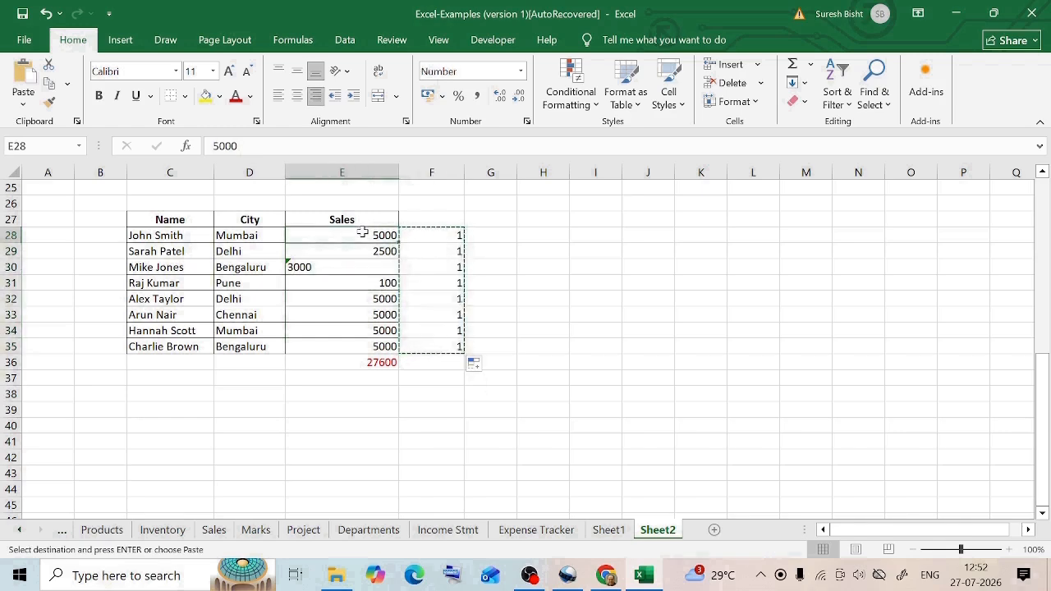
{"action": "right_click", "coordinate": [363, 345]}
{"action": "mouse_move", "coordinate": [492, 272]}
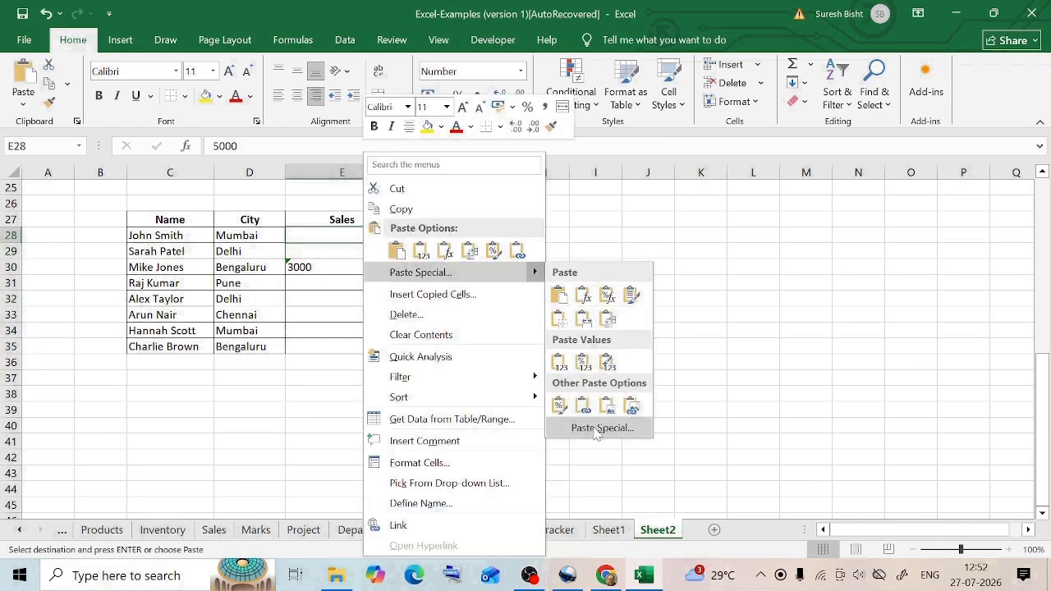
{"action": "left_click", "coordinate": [592, 428]}
{"action": "left_click", "coordinate": [680, 348]}
{"action": "left_click", "coordinate": [765, 447]}
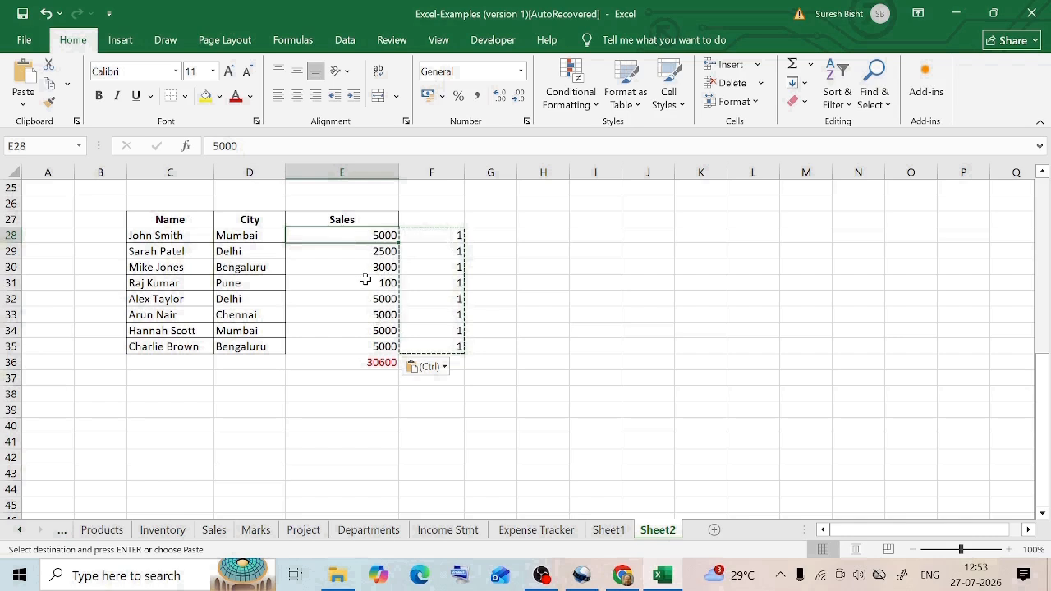
{"action": "left_click", "coordinate": [522, 365]}
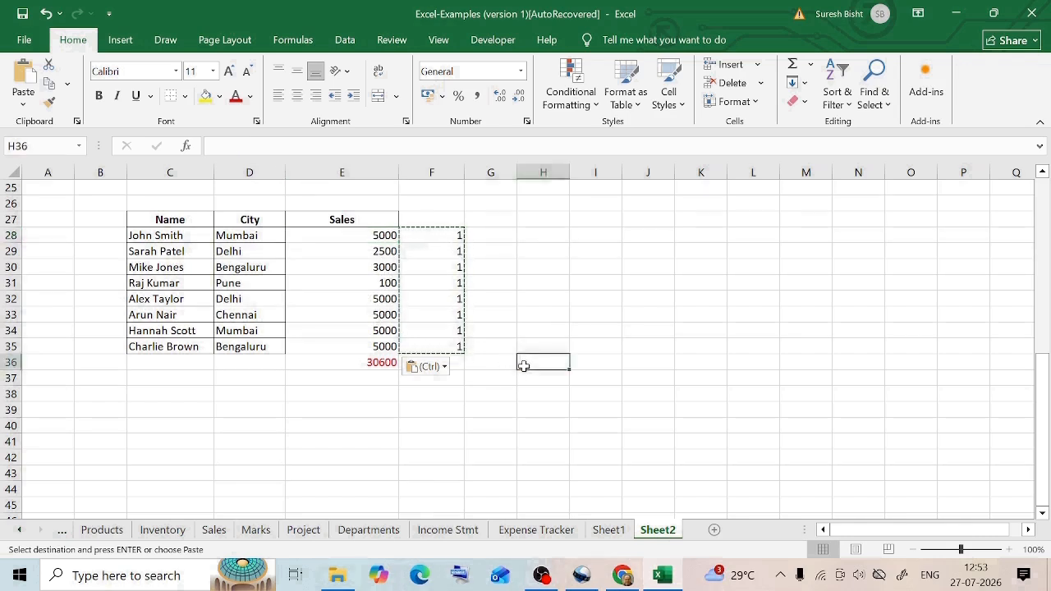
- Undo the multiplication of the Sales column and the fill of ones in F28:F35
{"action": "key", "text": "ctrl+z"}
{"action": "left_click", "coordinate": [460, 269]}
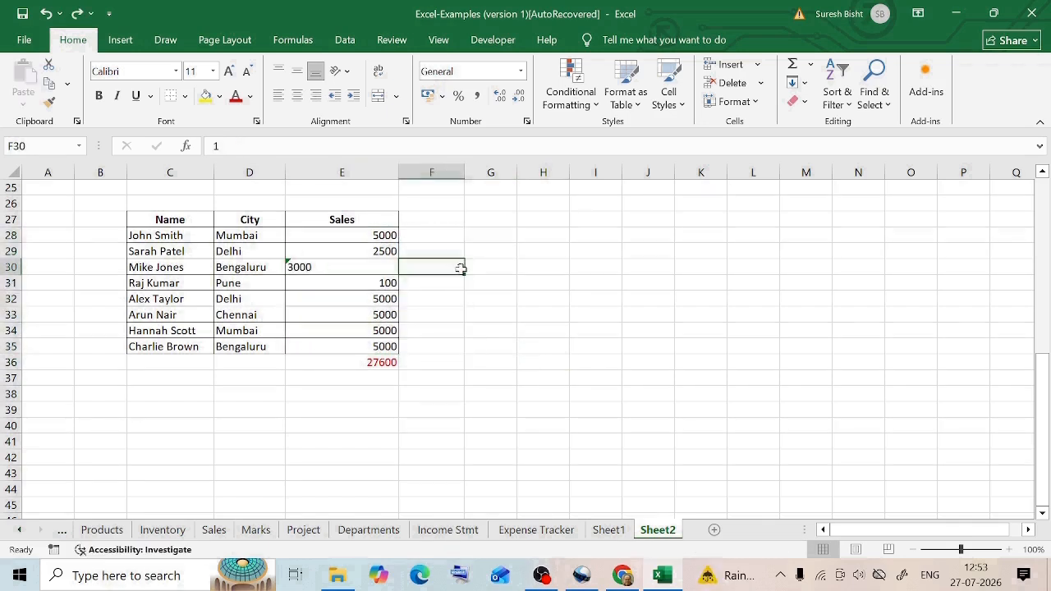
{"action": "left_click", "coordinate": [304, 266]}
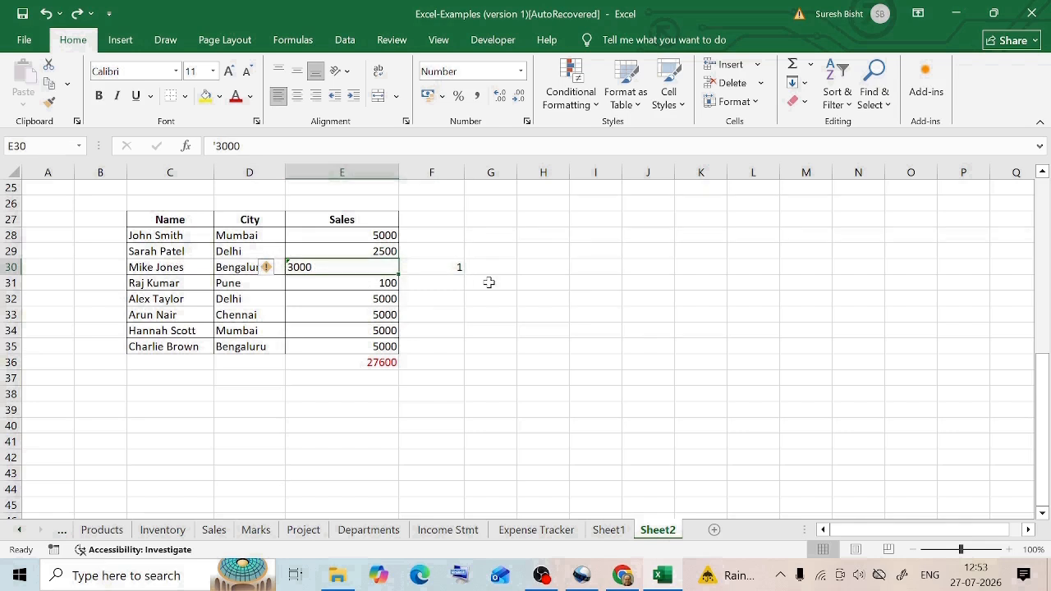
- Replace the content of cell F30 with the formula =TRIM(E30)
{"action": "key", "text": "Right"}
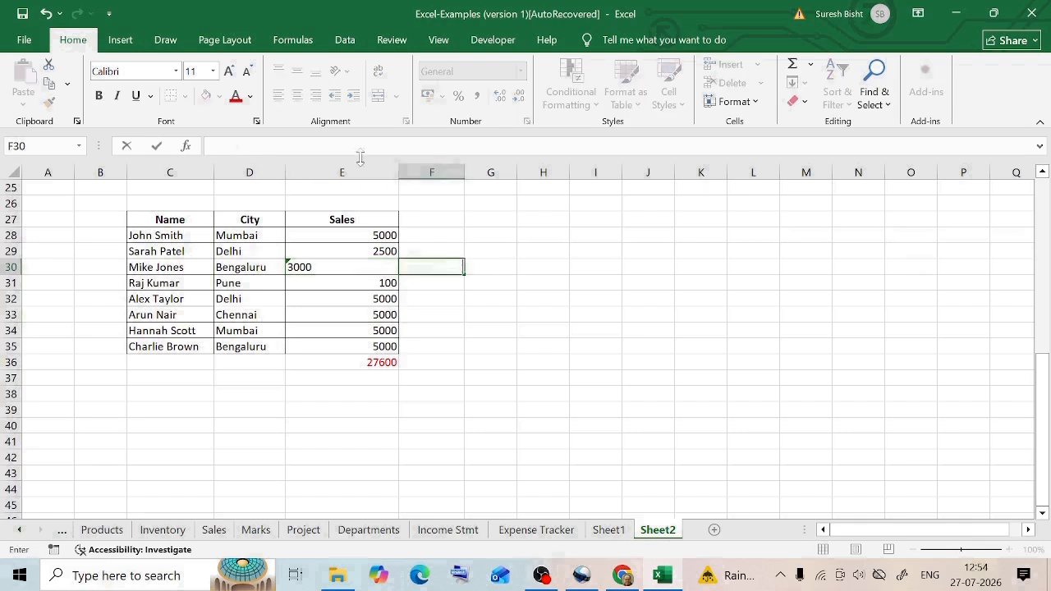
{"action": "key", "text": "BackSpace"}
{"action": "type", "text": "=trim("}
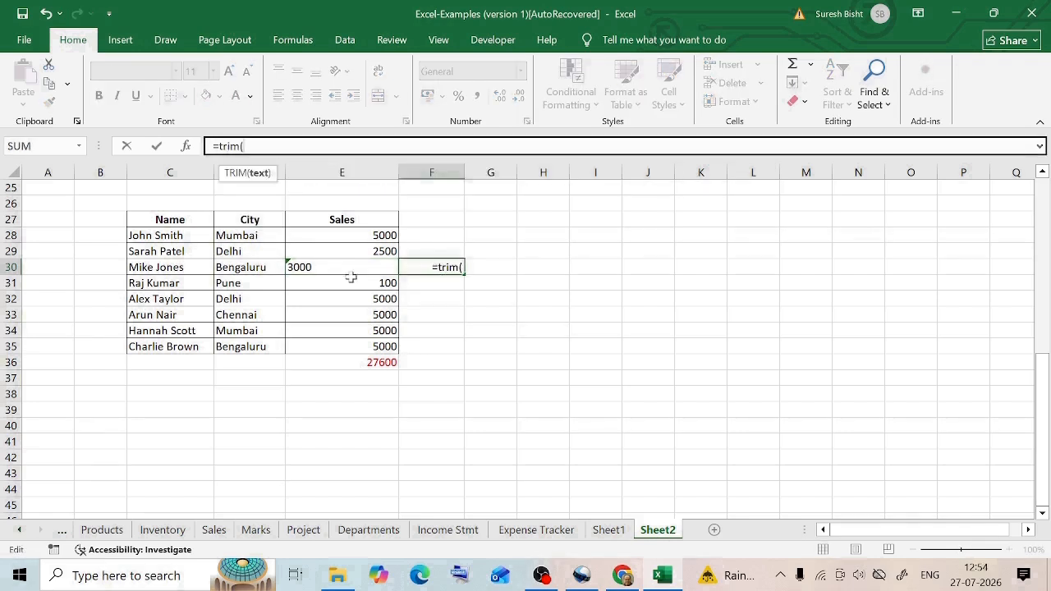
{"action": "left_click", "coordinate": [336, 266]}
{"action": "type", "text": ")"}
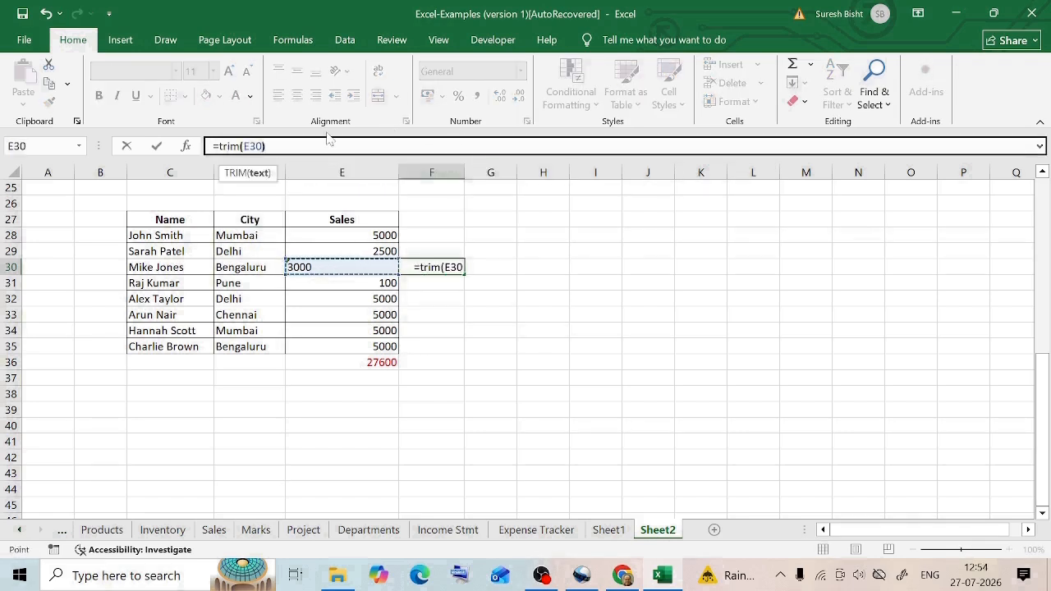
{"action": "key", "text": "Return"}
{"action": "left_click", "coordinate": [442, 269]}
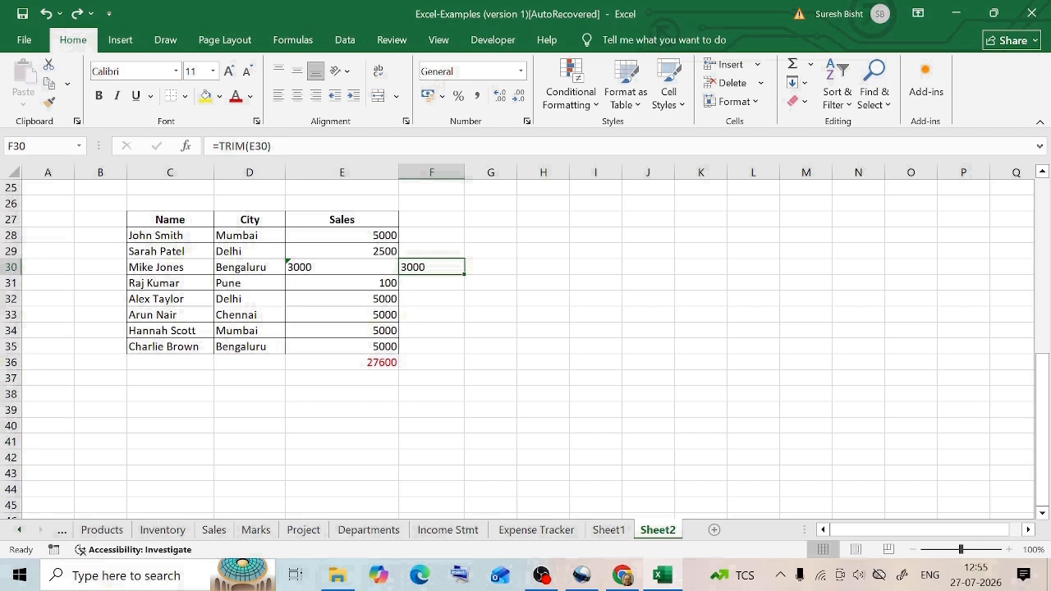
- Wrap the TRIM formula in F30 in VALUE so that it reads =VALUE(TRIM(E30))
{"action": "key", "text": "F2"}
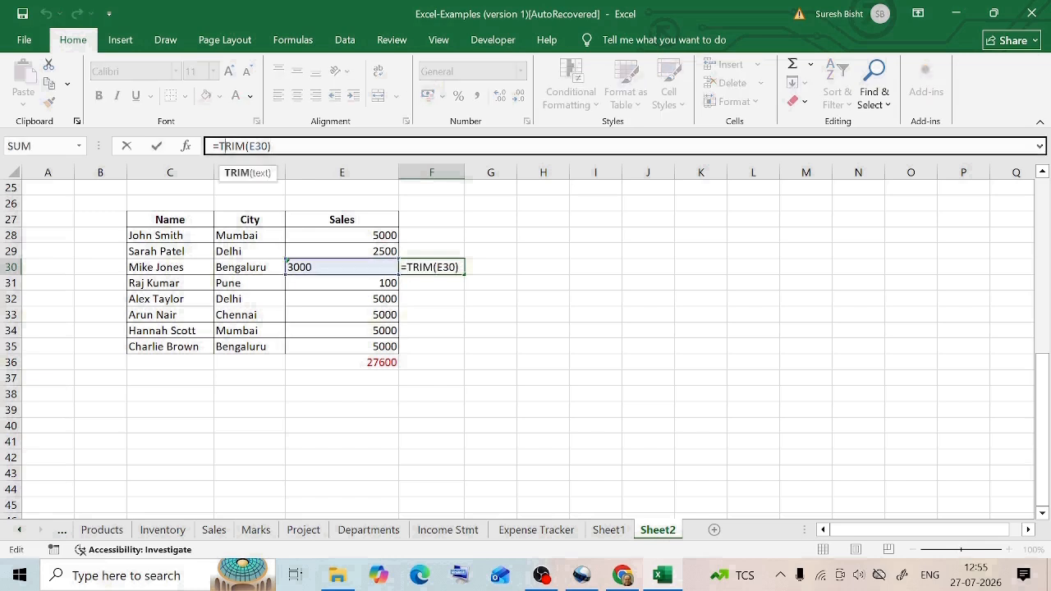
{"action": "left_click", "coordinate": [218, 146]}
{"action": "type", "text": "VA"}
{"action": "key", "text": "Tab"}
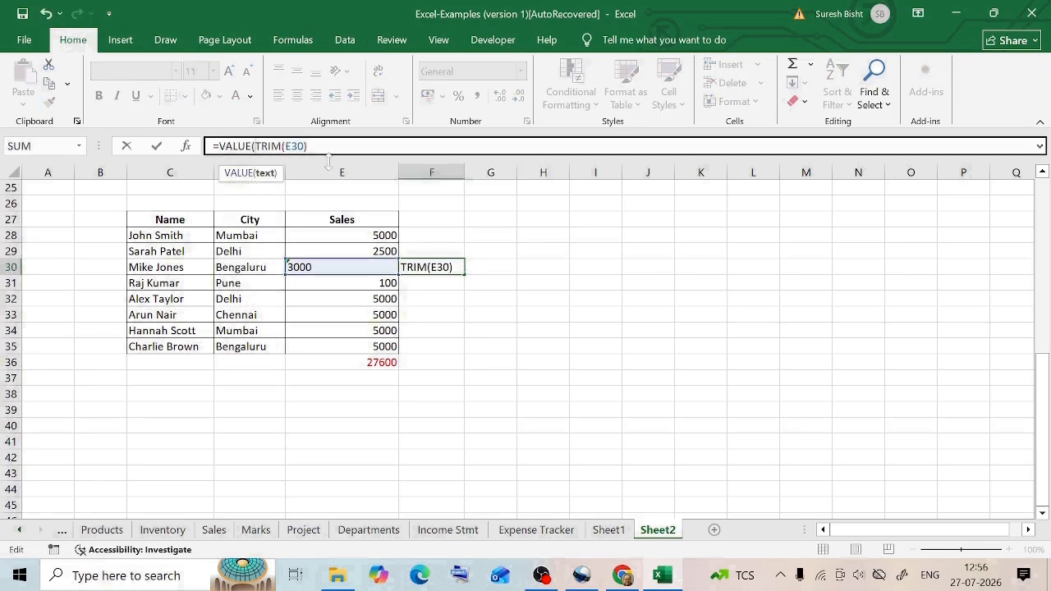
{"action": "type", "text": ")"}
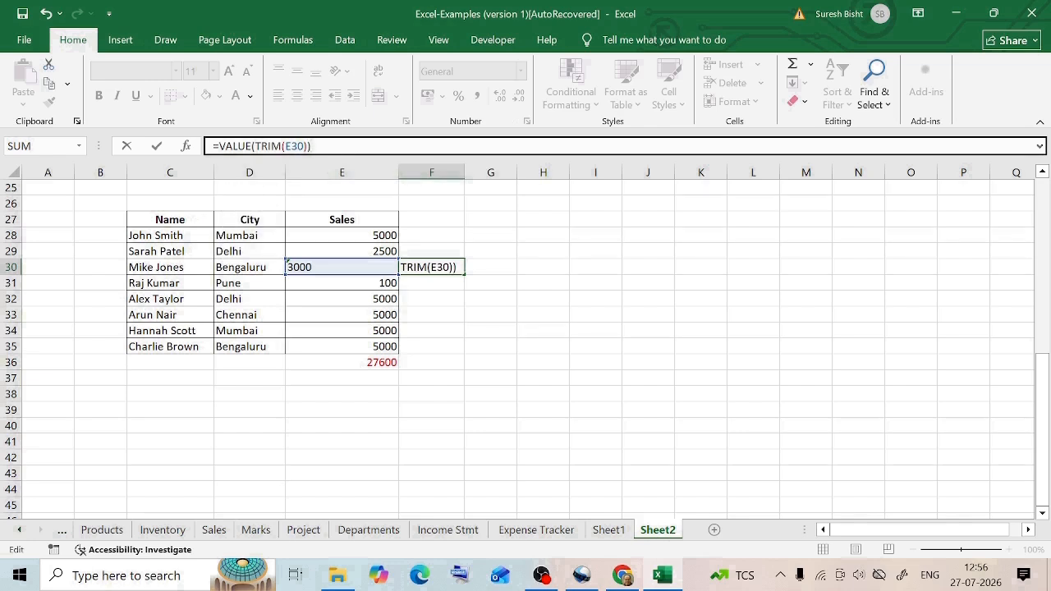
{"action": "key", "text": "ctrl+Return"}
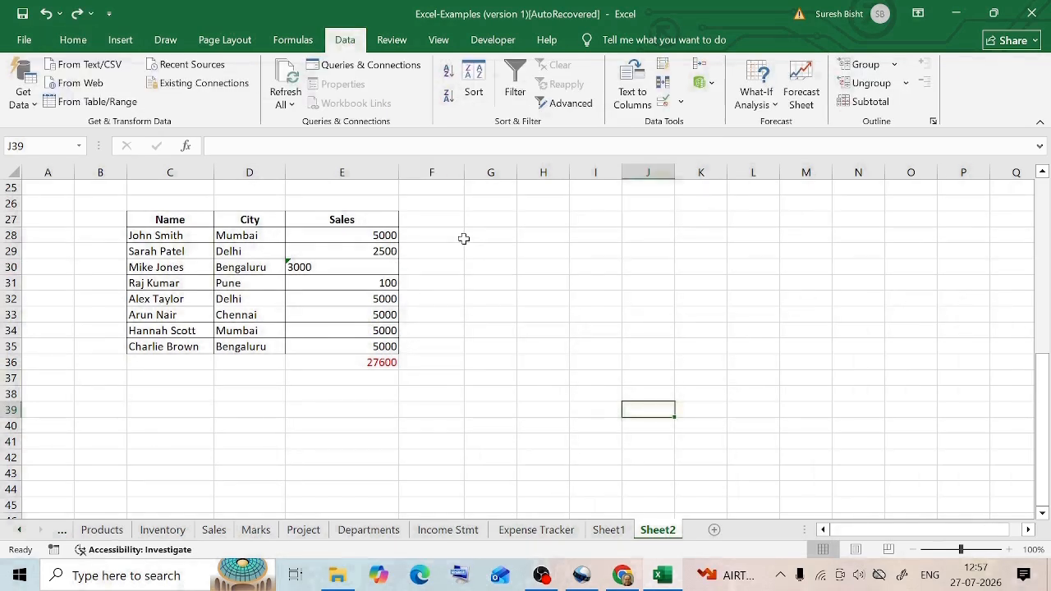
- Copy the sales values in E28:E35 and paste them into G28:G35
{"action": "left_click_drag", "start_coordinate": [361, 236], "coordinate": [374, 346]}
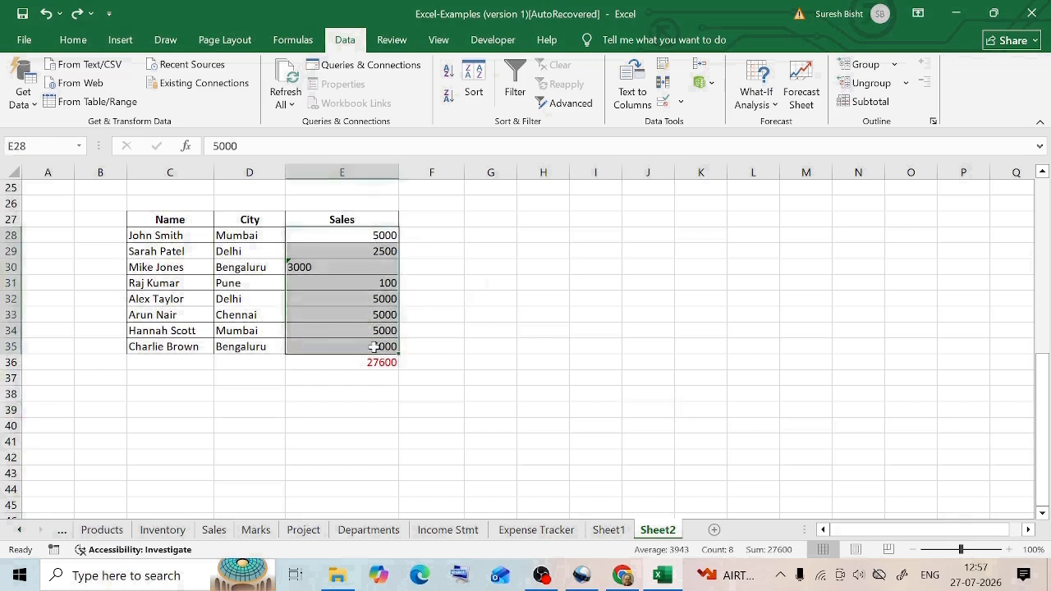
{"action": "key", "text": "ctrl+c"}
{"action": "left_click_drag", "start_coordinate": [499, 236], "coordinate": [471, 347]}
{"action": "key", "text": "ctrl+v"}
{"action": "left_click", "coordinate": [613, 315]}
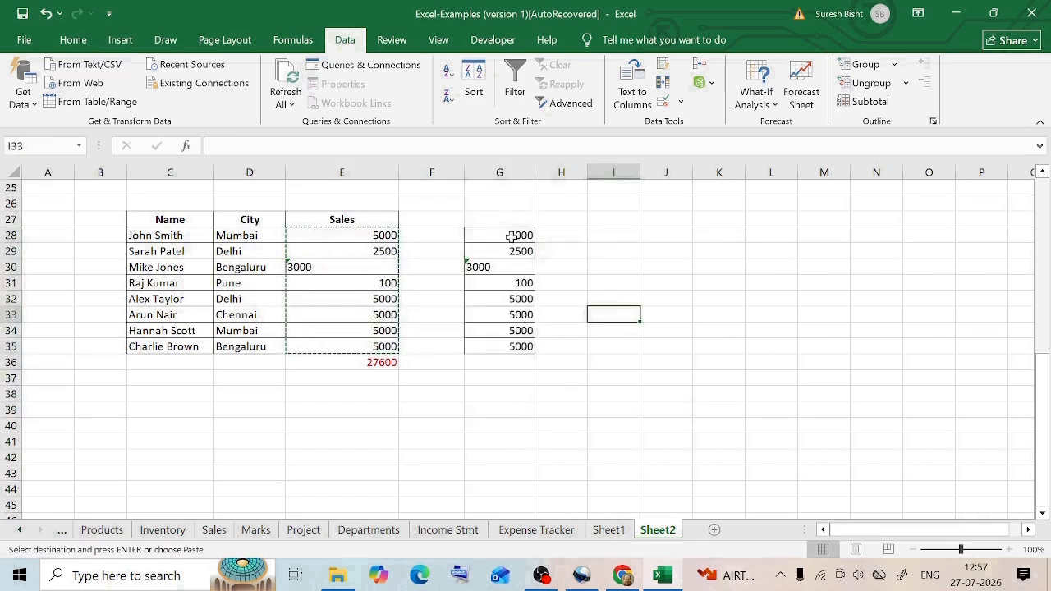
- Convert the values in G28:G35 with Text to Columns, using Delimited data, the Tab delimiter and the General column format
{"action": "left_click_drag", "start_coordinate": [511, 236], "coordinate": [492, 344]}
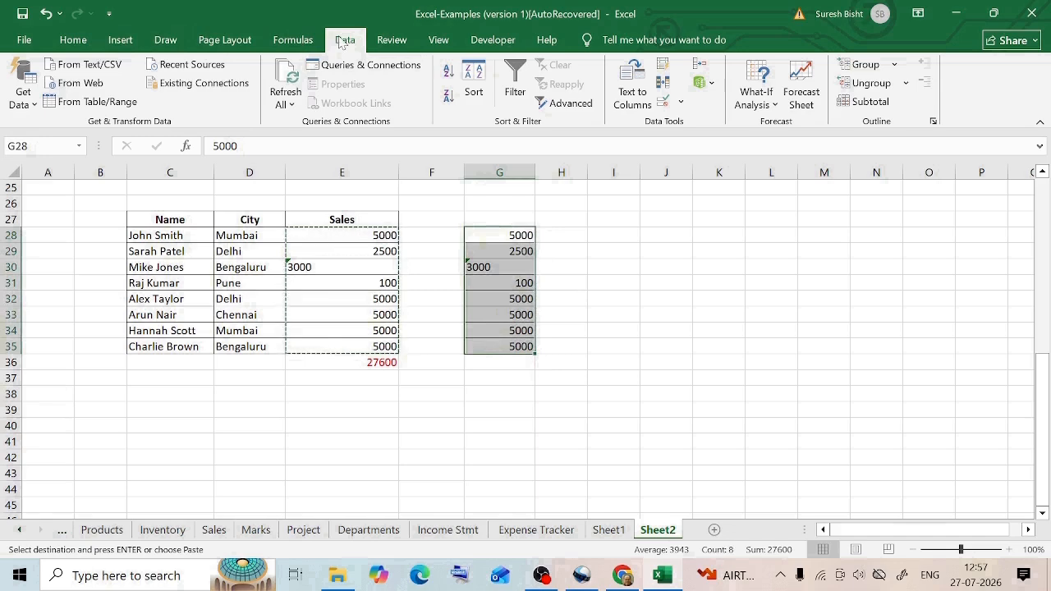
{"action": "left_click", "coordinate": [632, 92]}
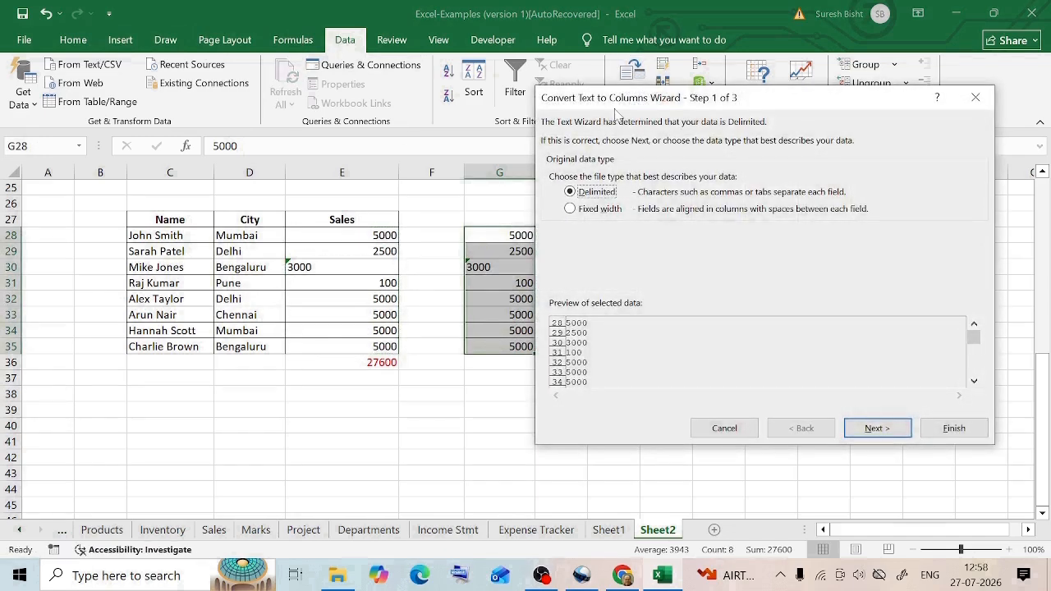
{"action": "left_click", "coordinate": [876, 430]}
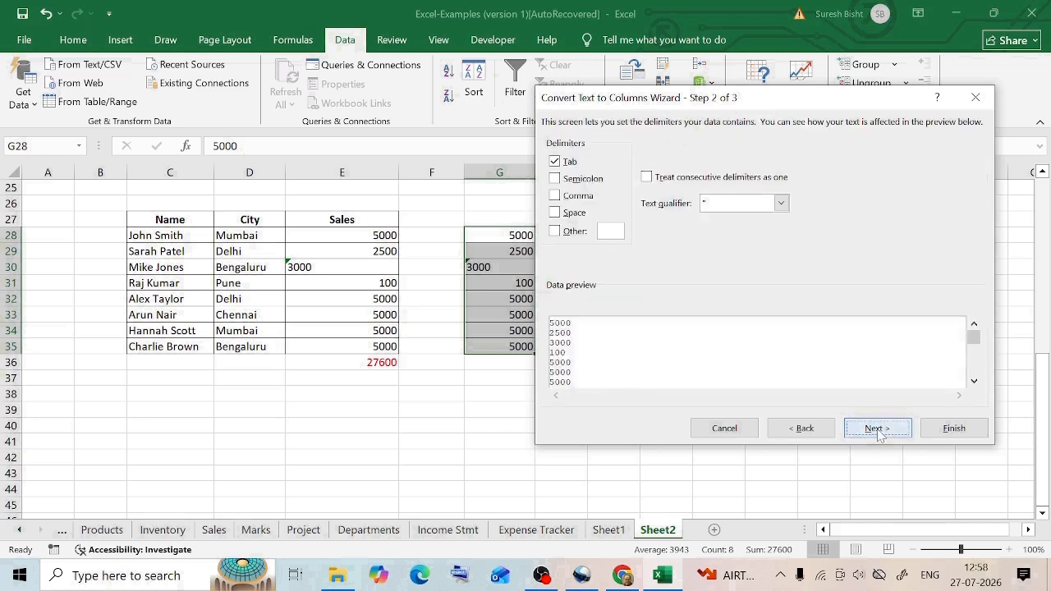
{"action": "left_click", "coordinate": [877, 430]}
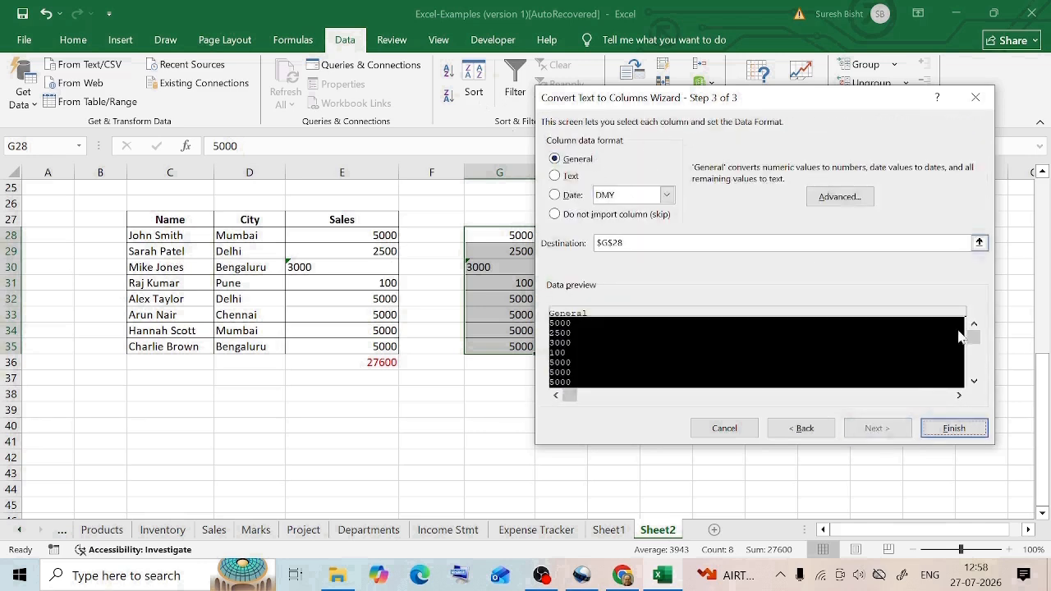
{"action": "left_click", "coordinate": [953, 428]}
- Right-align the value in G30 and total G28:G35 with a SUM formula in G36
{"action": "left_click", "coordinate": [483, 266]}
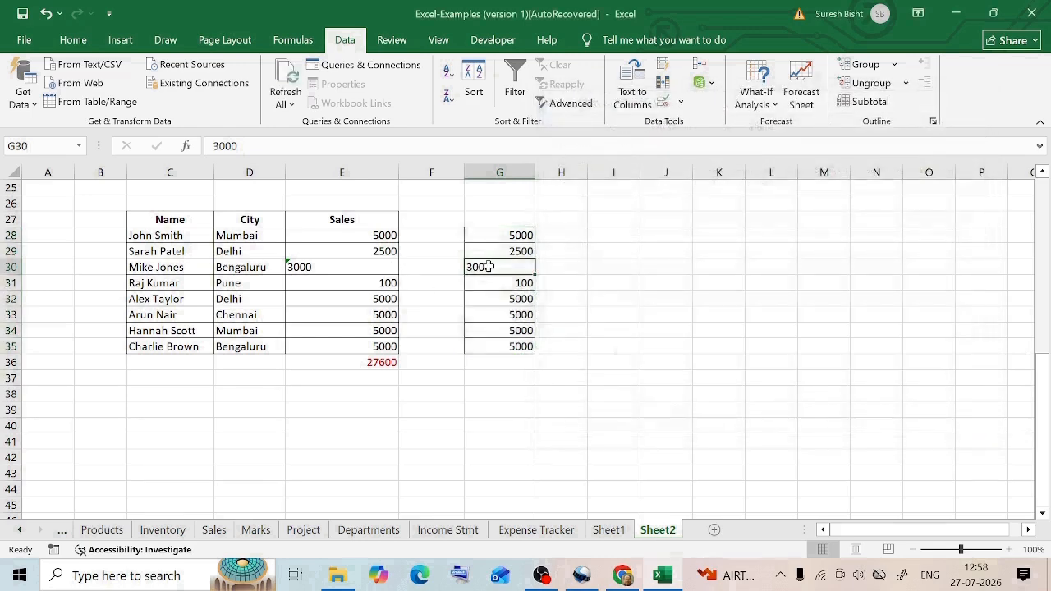
{"action": "left_click_drag", "start_coordinate": [518, 234], "coordinate": [521, 346]}
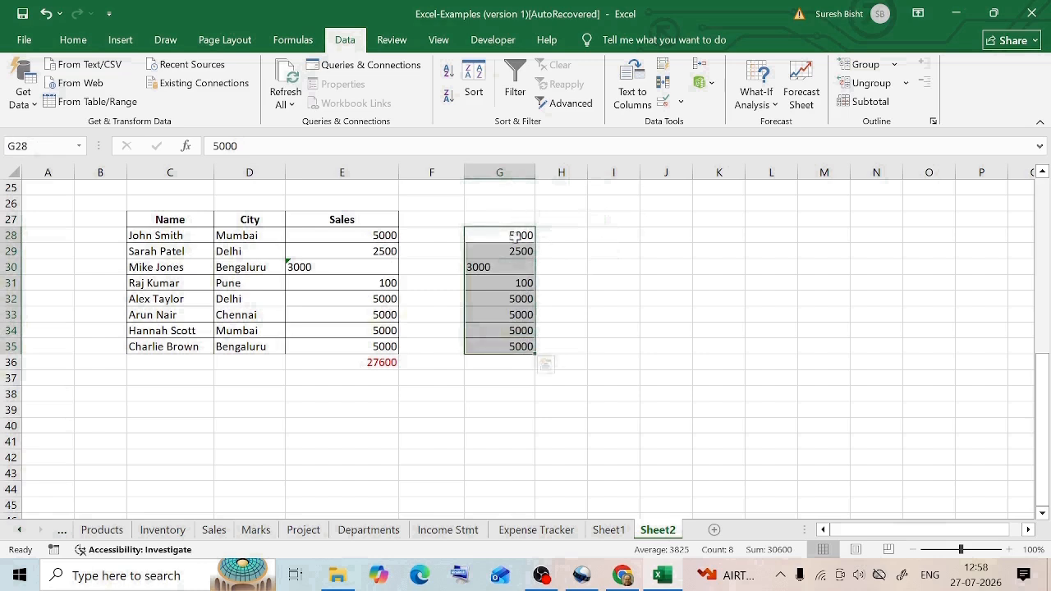
{"action": "left_click", "coordinate": [483, 267]}
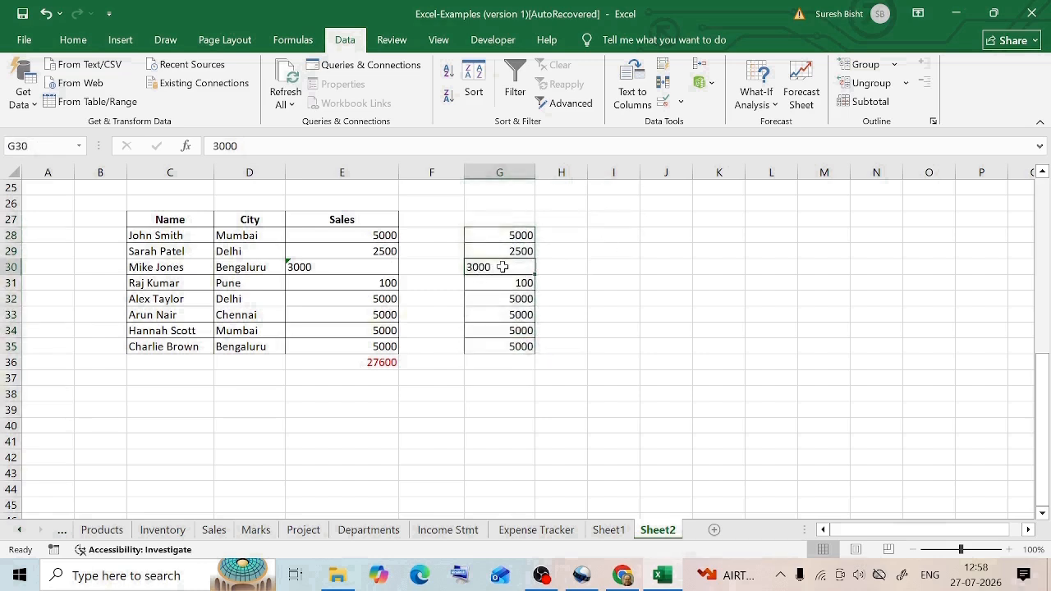
{"action": "left_click", "coordinate": [73, 40]}
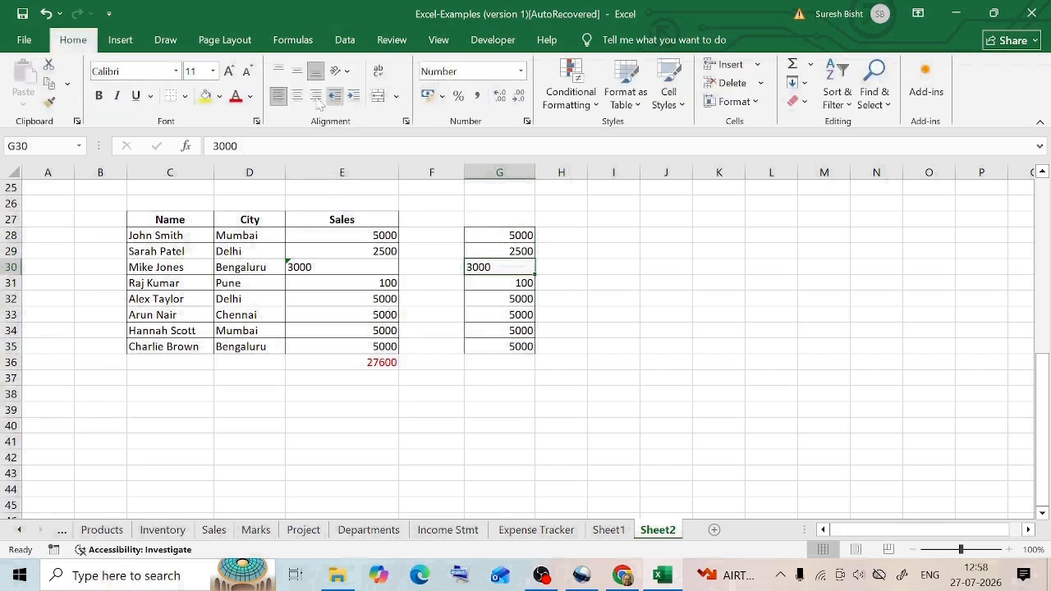
{"action": "left_click_drag", "start_coordinate": [510, 236], "coordinate": [512, 345]}
{"action": "key", "text": "alt+equal"}
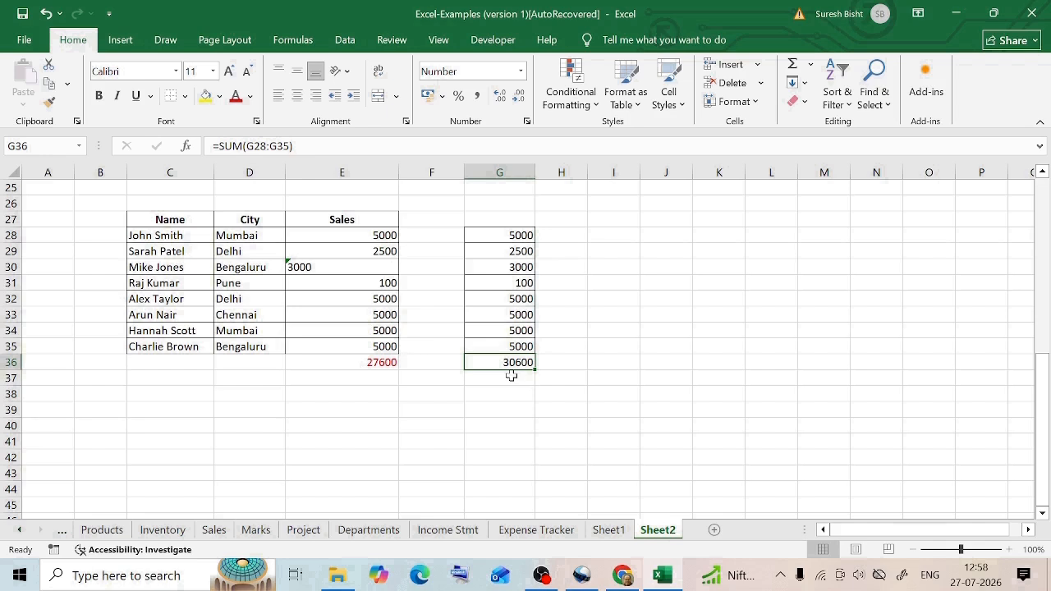
{"action": "left_click", "coordinate": [666, 330]}
- Clear the copied sales values and their total from G28:G39
{"action": "left_click_drag", "start_coordinate": [499, 236], "coordinate": [520, 413]}
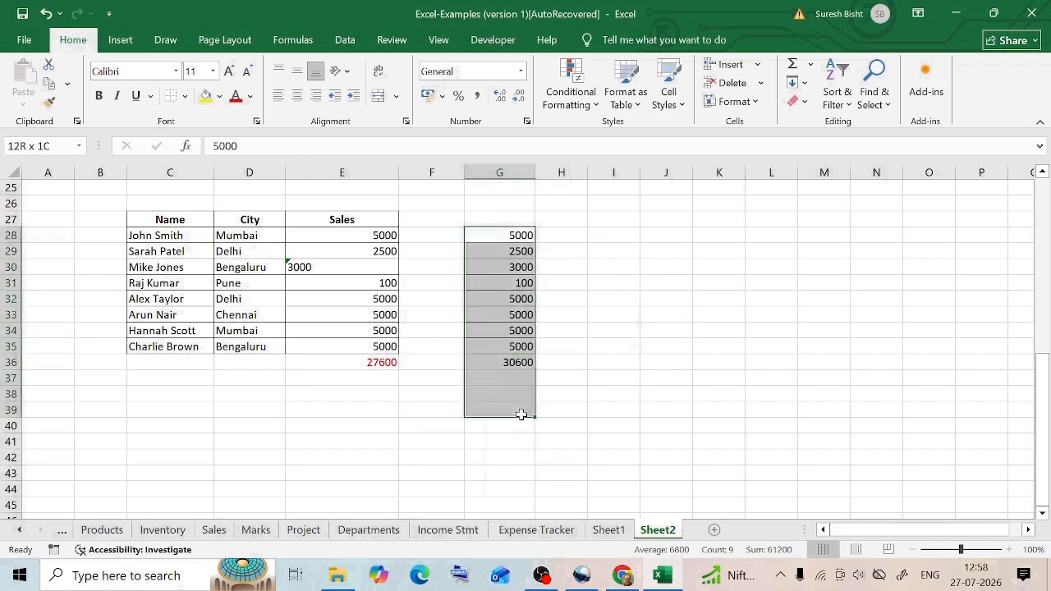
{"action": "key", "text": "Delete"}
{"action": "left_click", "coordinate": [613, 330]}
- Review the error options offered for the number stored as text in E30, without applying any
{"action": "left_click", "coordinate": [392, 234]}
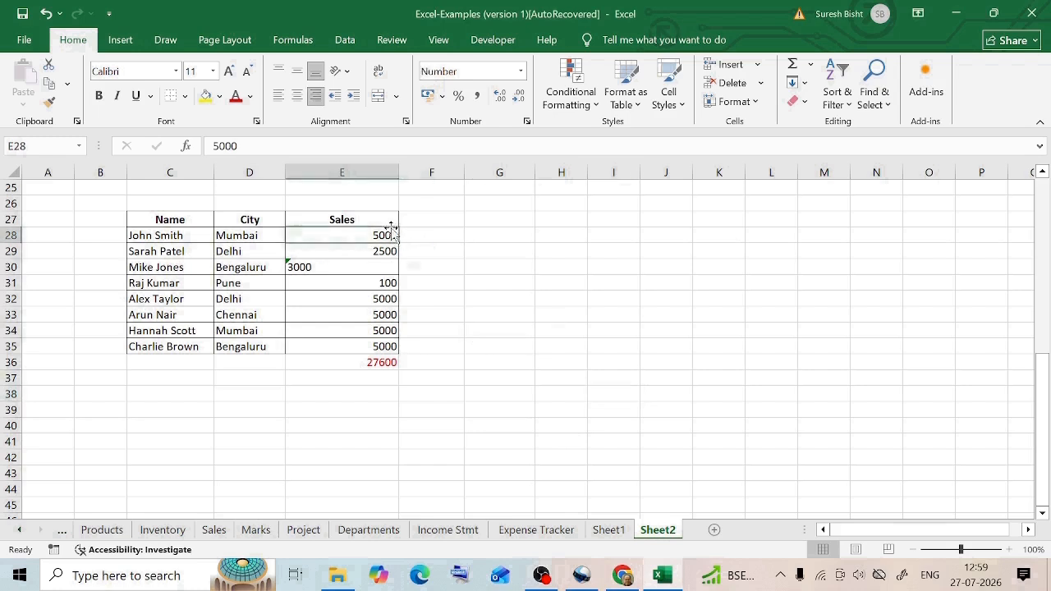
{"action": "left_click", "coordinate": [315, 266]}
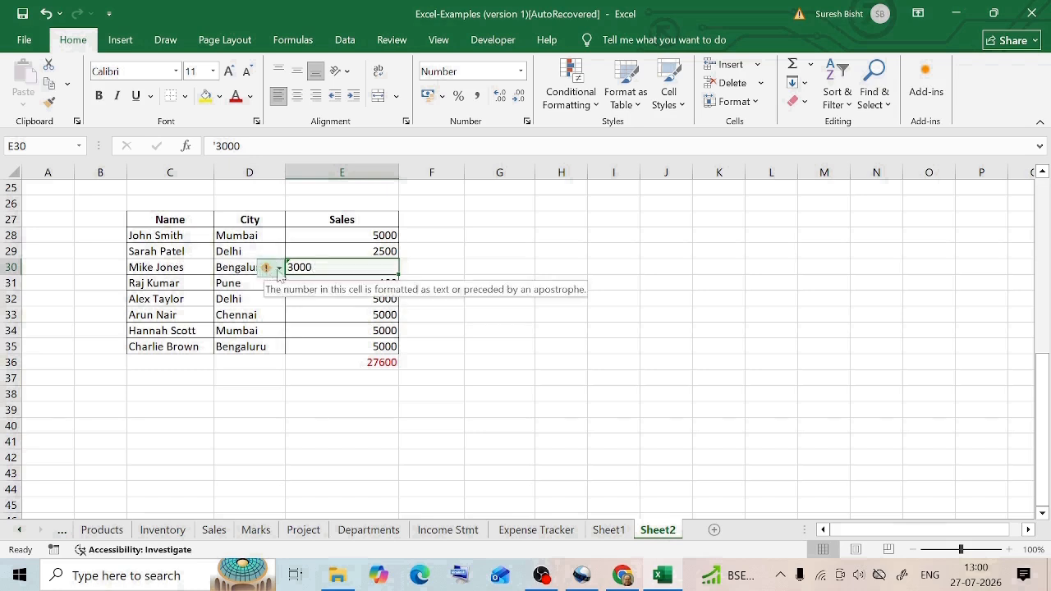
{"action": "left_click", "coordinate": [278, 269]}
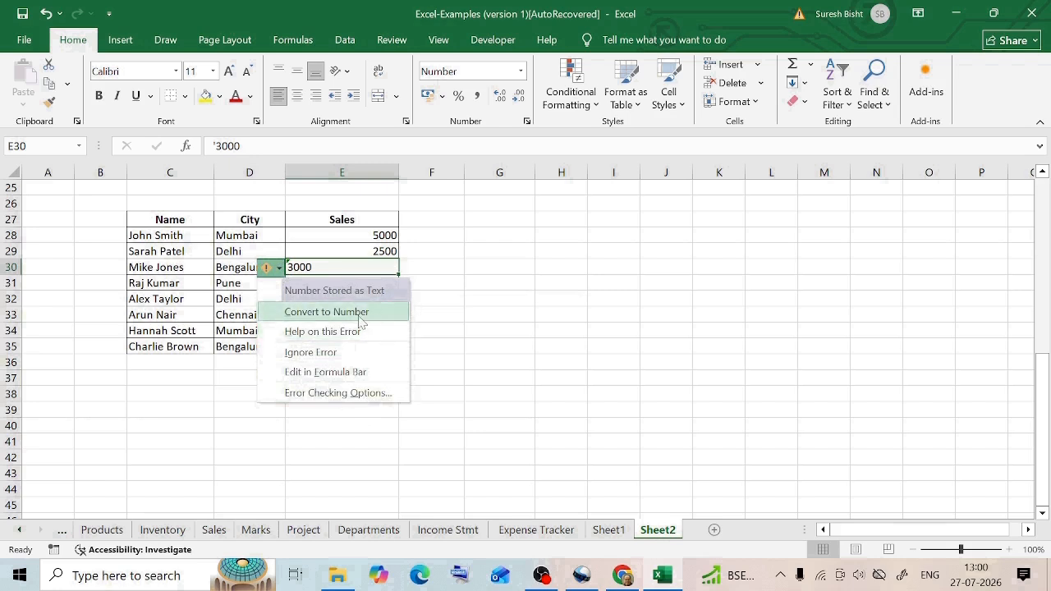
{"action": "left_click", "coordinate": [484, 310]}
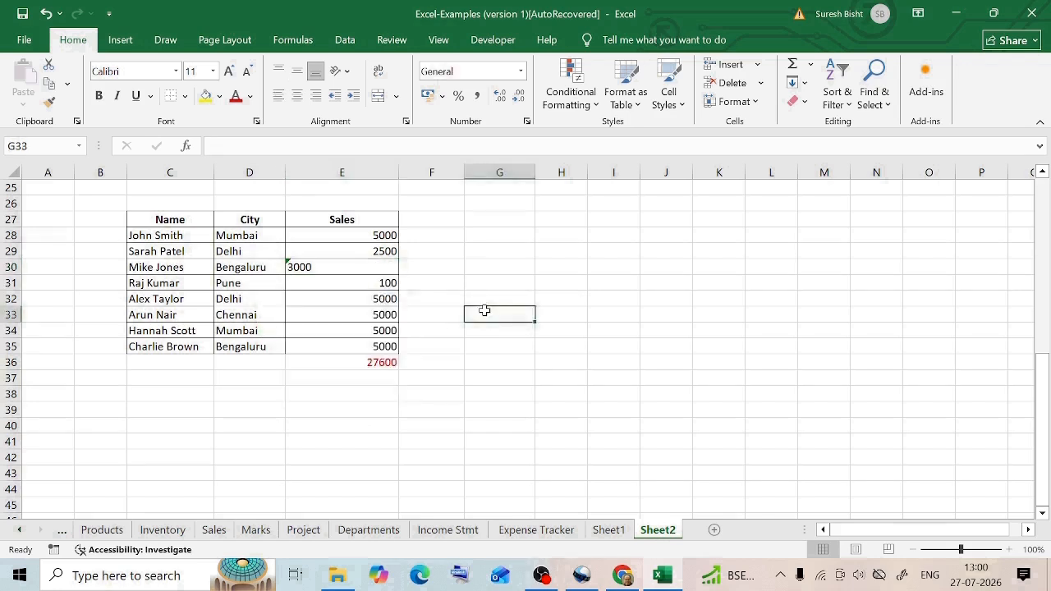
{"action": "key", "text": "Up"}
{"action": "key", "text": "Right"}
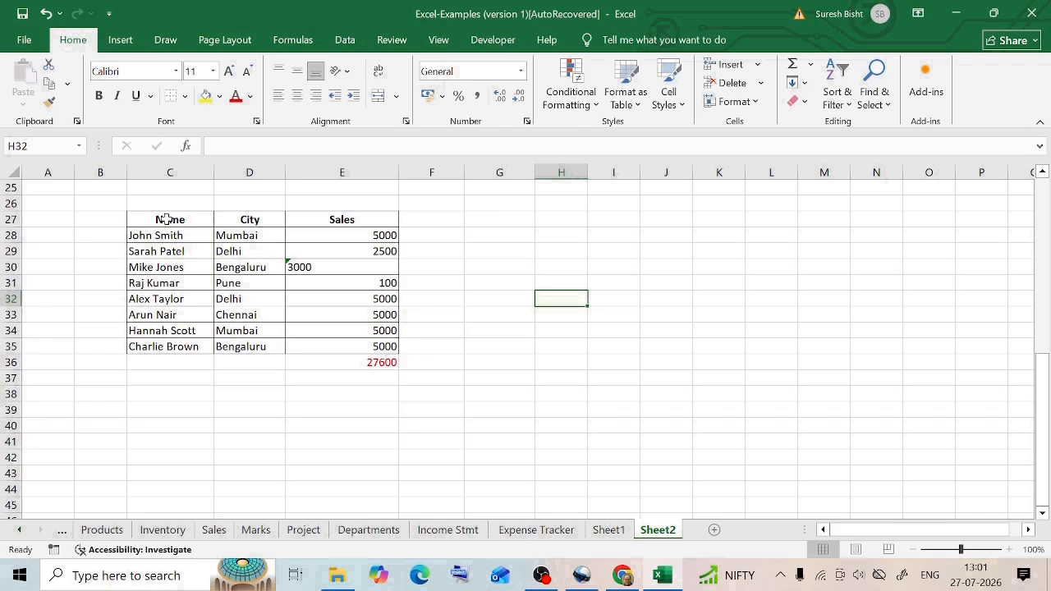
{"action": "left_click_drag", "start_coordinate": [352, 235], "coordinate": [321, 346]}
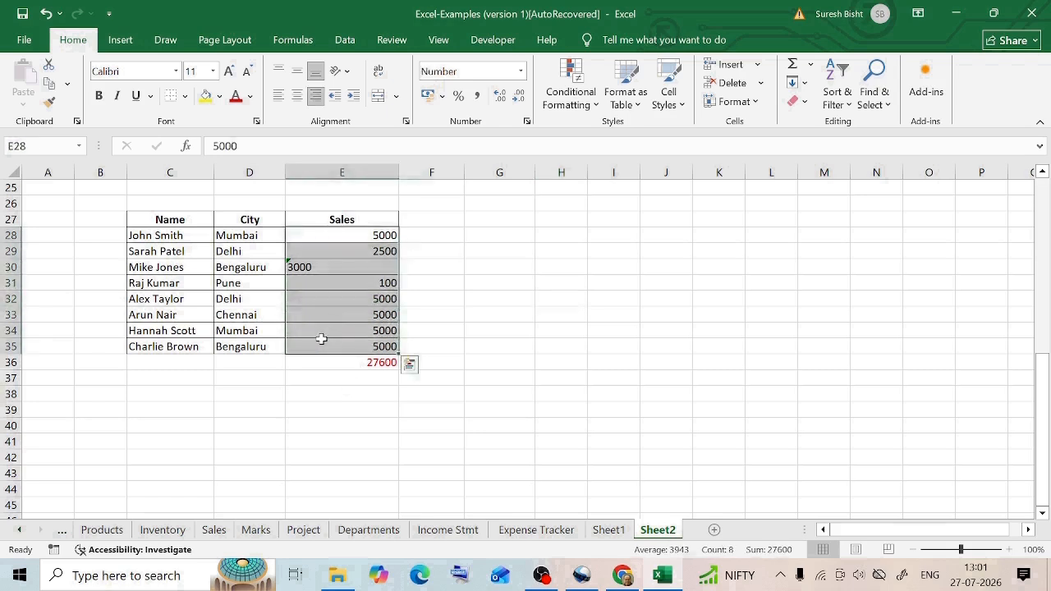
{"action": "left_click", "coordinate": [520, 72]}
{"action": "left_click", "coordinate": [657, 304]}
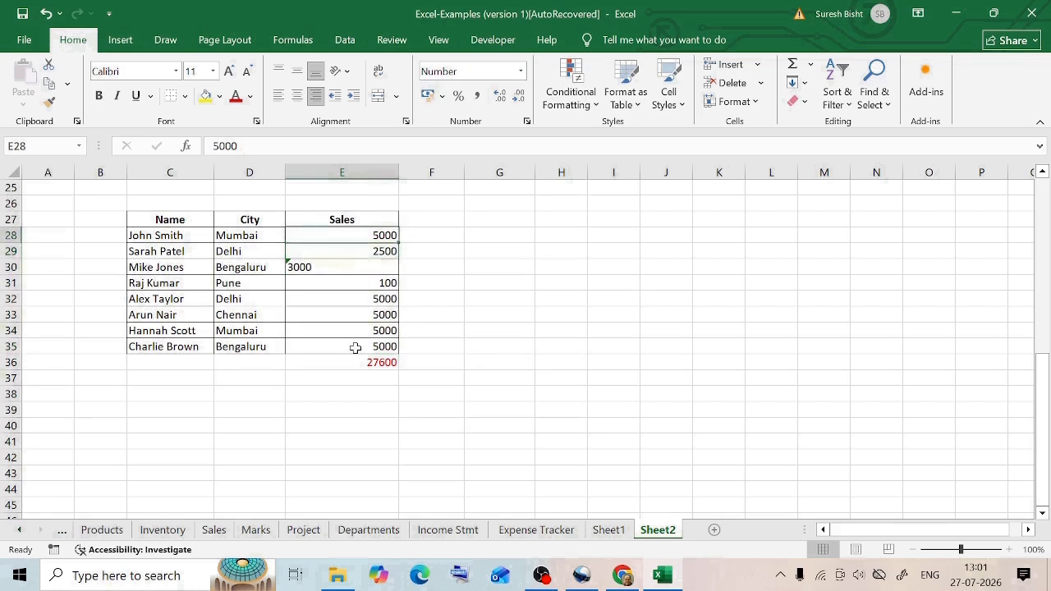
{"action": "left_click", "coordinate": [324, 332]}
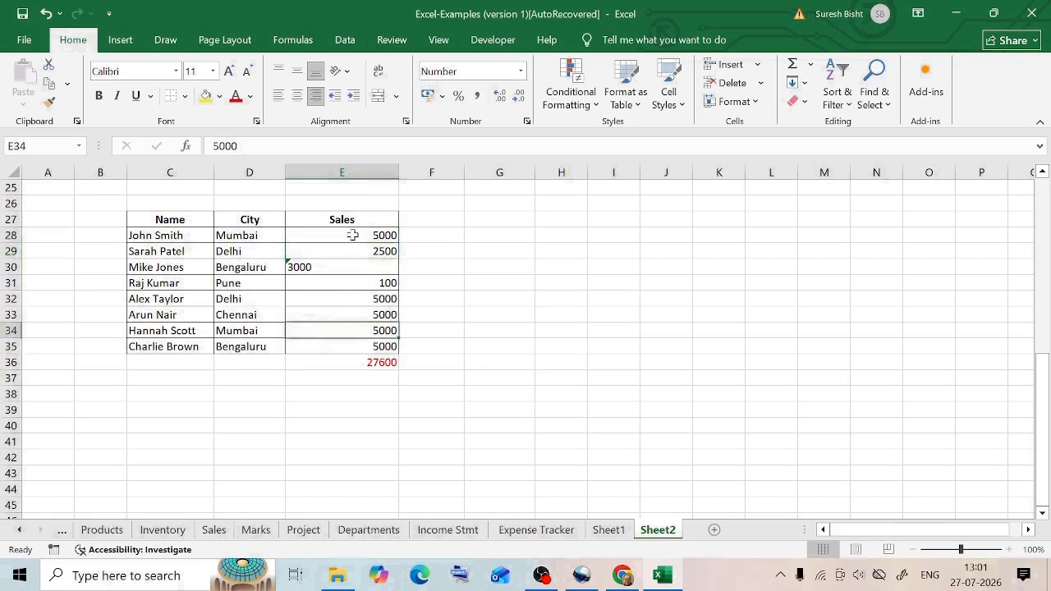
{"action": "left_click_drag", "start_coordinate": [352, 231], "coordinate": [353, 347]}
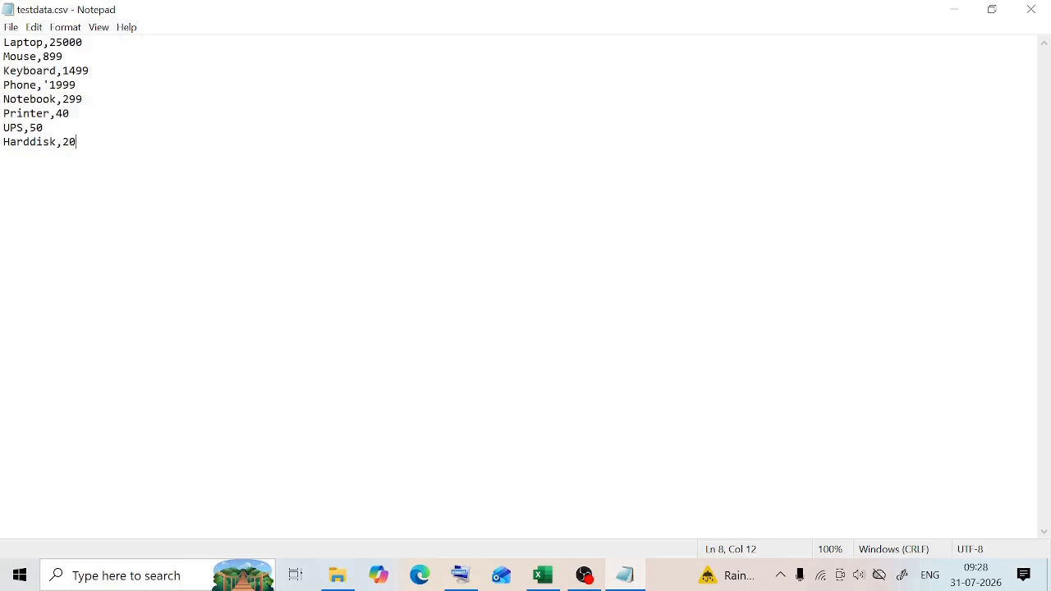
- Switch from Notepad to the Excel workbook and import testdata.csv as text/CSV data, loading it into a new sheet
{"action": "key", "text": "alt+Tab"}
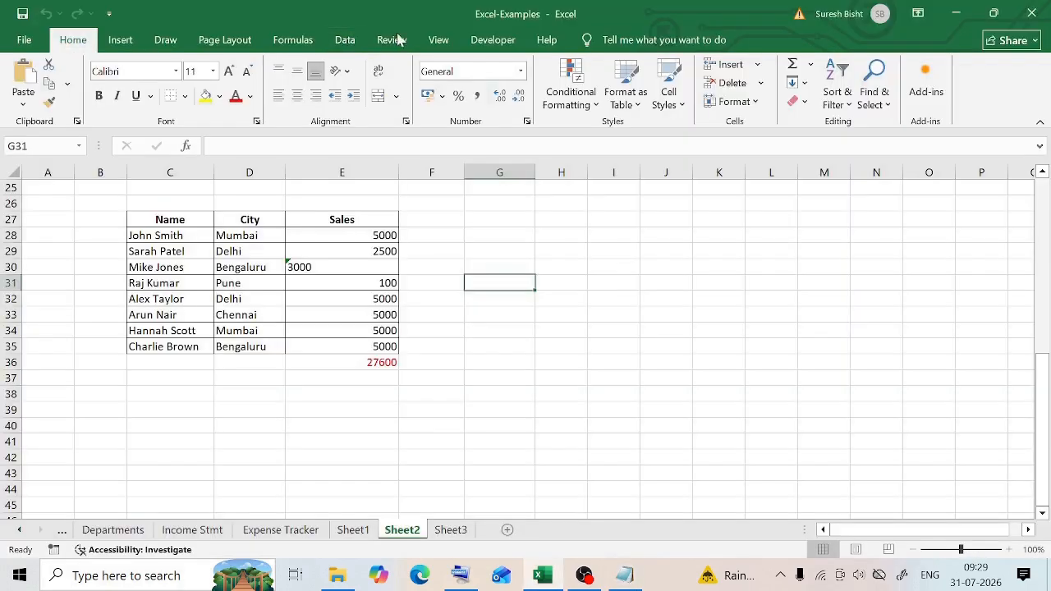
{"action": "left_click", "coordinate": [344, 40]}
{"action": "left_click", "coordinate": [72, 64]}
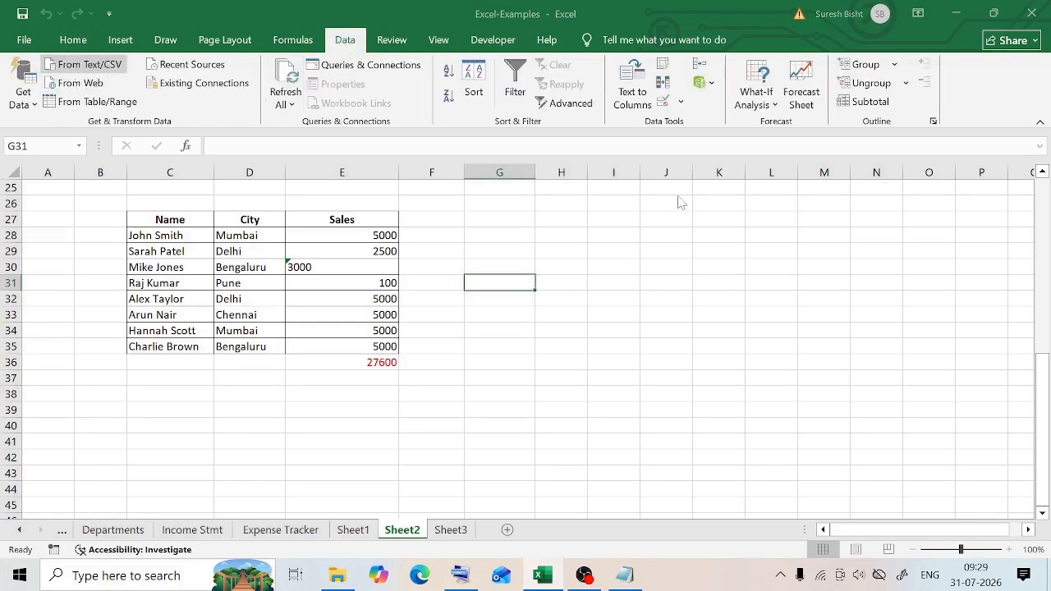
{"action": "left_click", "coordinate": [469, 368]}
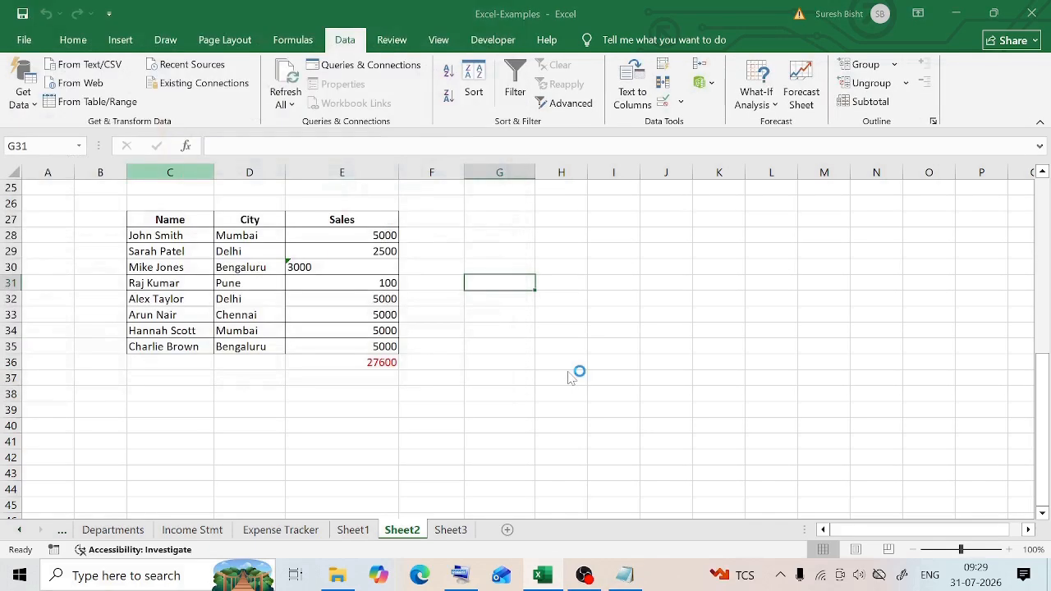
{"action": "left_click", "coordinate": [680, 516]}
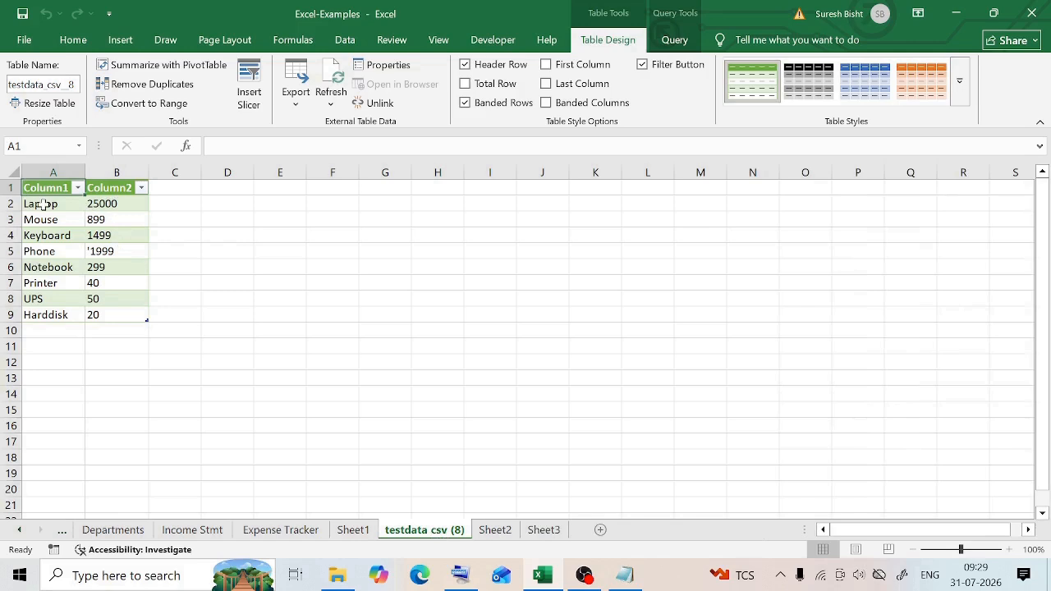
- Convert the imported testdata table to a normal range, removing its query definition
{"action": "left_click", "coordinate": [136, 104]}
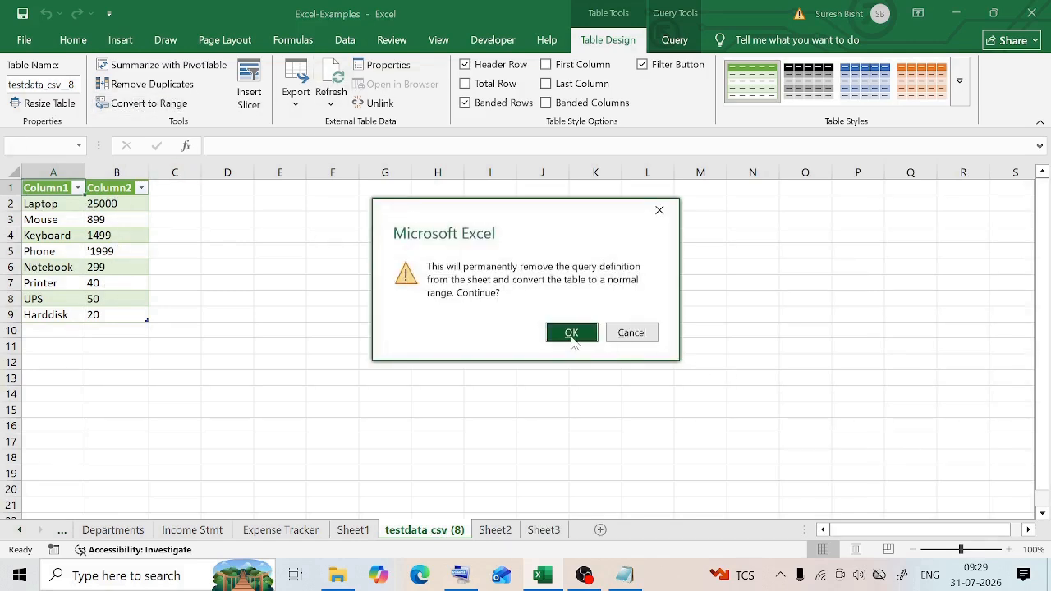
{"action": "left_click", "coordinate": [572, 333]}
- Examine the imported values in Column2 for numbers stored as text and their error indicators
{"action": "left_click", "coordinate": [120, 203]}
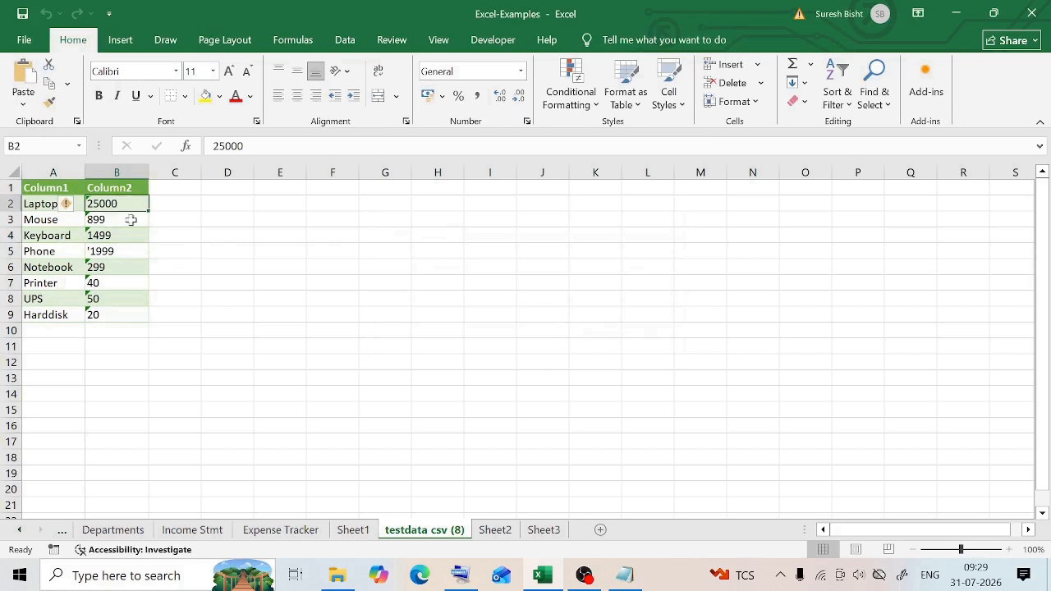
{"action": "left_click", "coordinate": [103, 224]}
{"action": "left_click", "coordinate": [105, 238]}
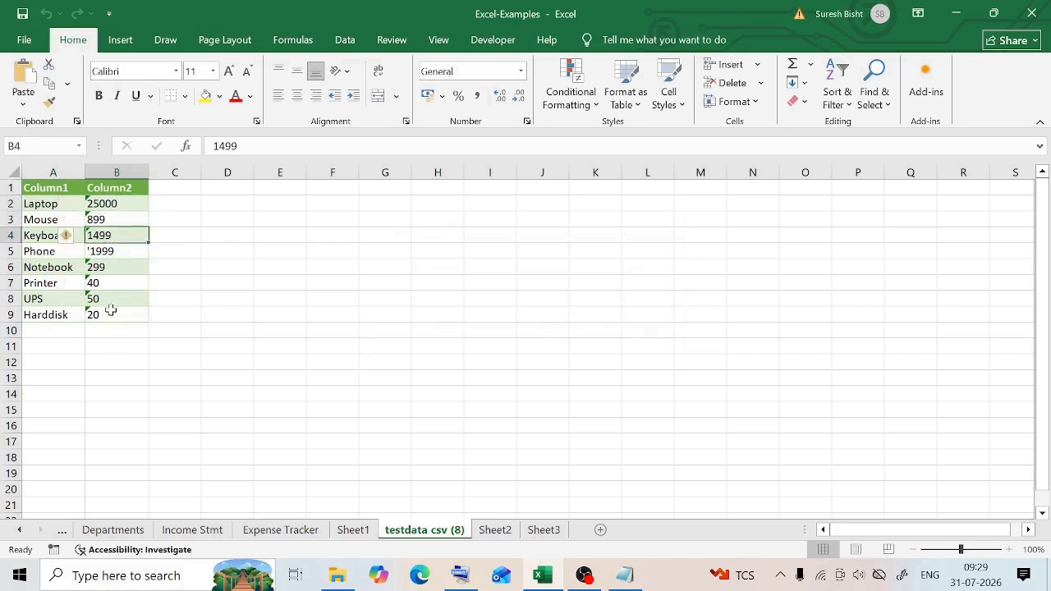
{"action": "left_click", "coordinate": [98, 267]}
{"action": "left_click", "coordinate": [100, 299]}
{"action": "left_click", "coordinate": [91, 204]}
{"action": "mouse_move", "coordinate": [72, 208]}
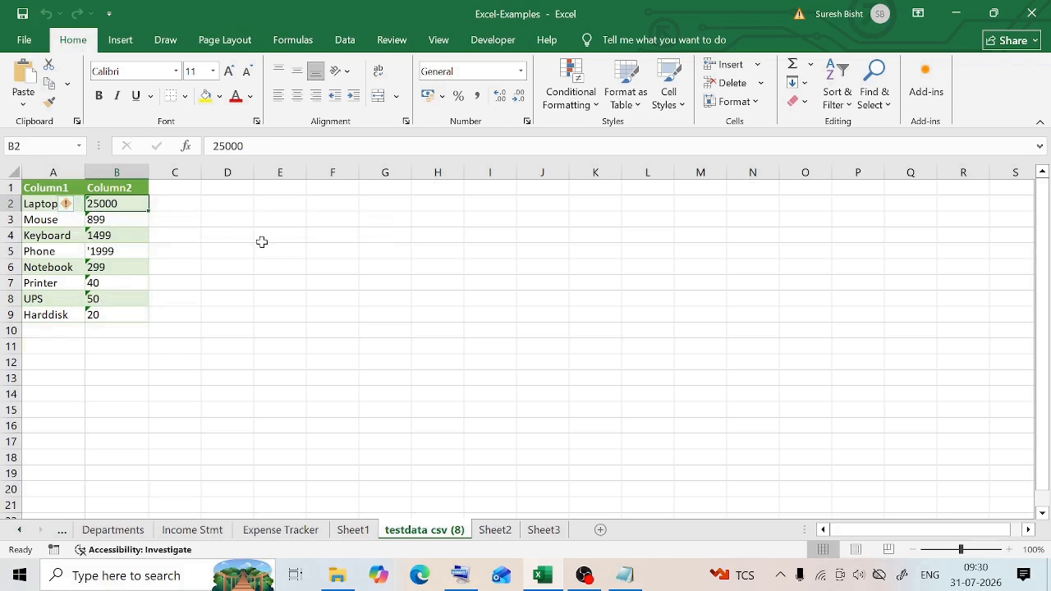
{"action": "left_click", "coordinate": [155, 316]}
{"action": "left_click", "coordinate": [121, 201]}
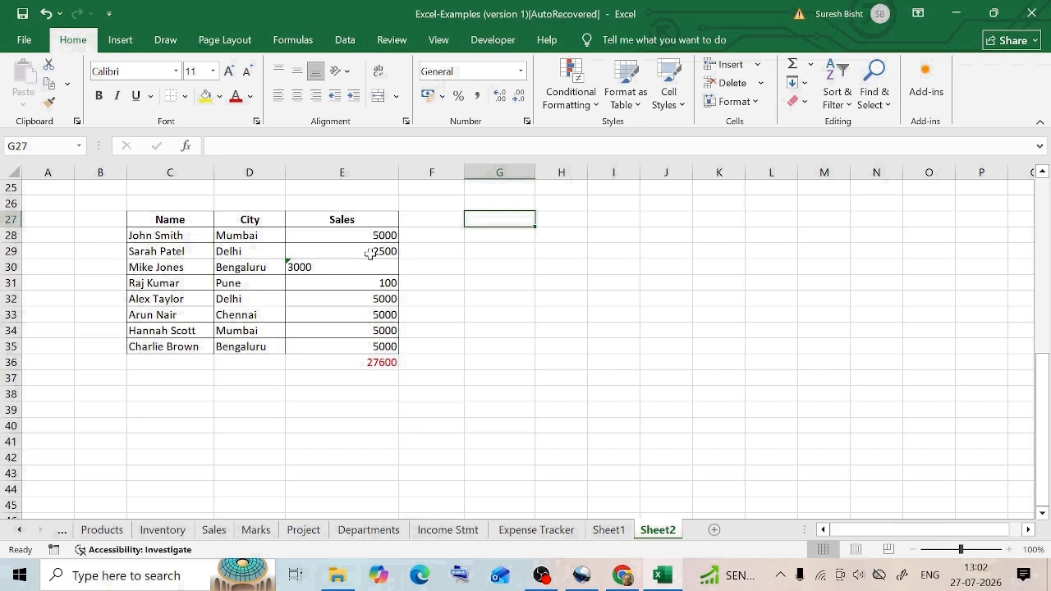
{"action": "left_click", "coordinate": [364, 239]}
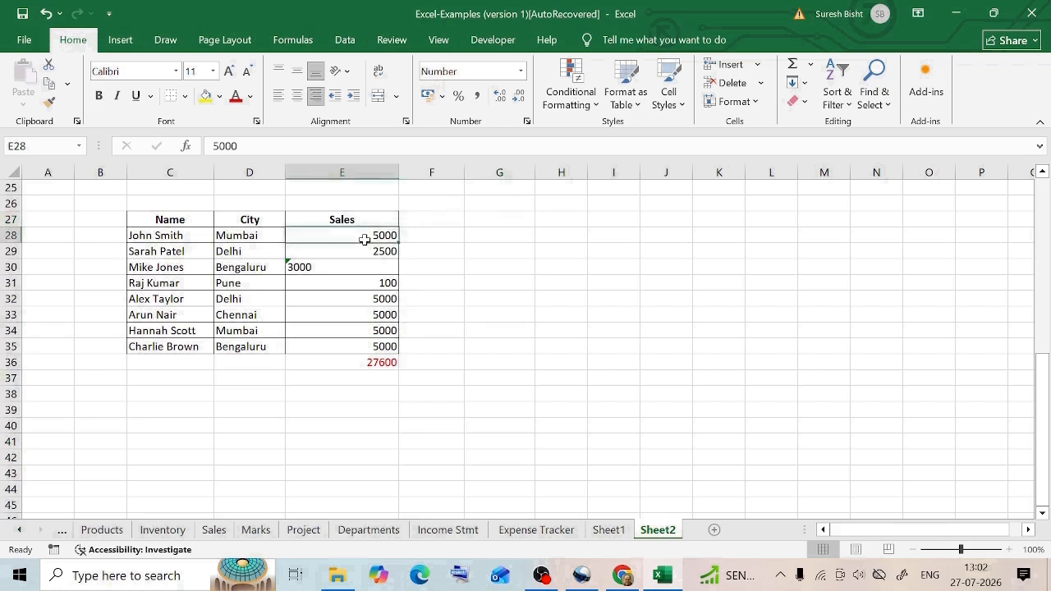
{"action": "left_click", "coordinate": [349, 348]}
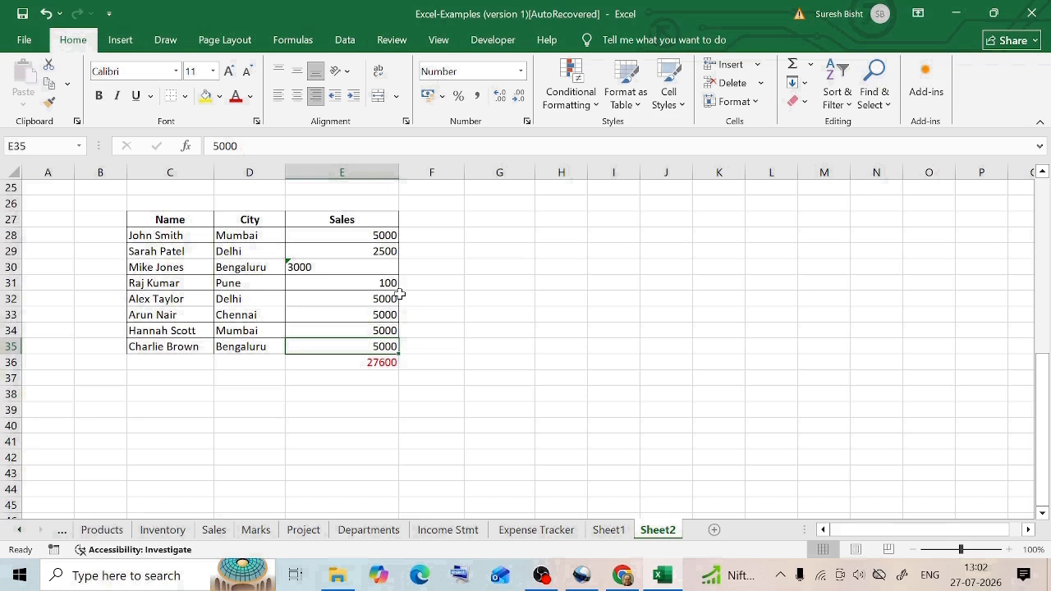
{"action": "scroll", "coordinate": [384, 287], "scroll_direction": "down", "scroll_amount": 1}
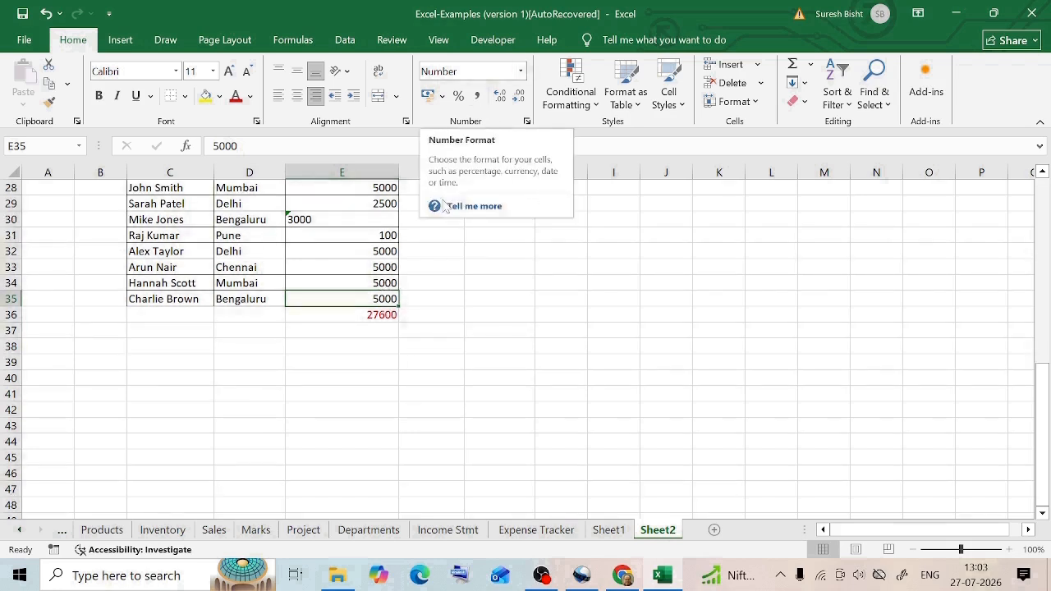
{"action": "scroll", "coordinate": [335, 312], "scroll_direction": "up", "scroll_amount": 1}
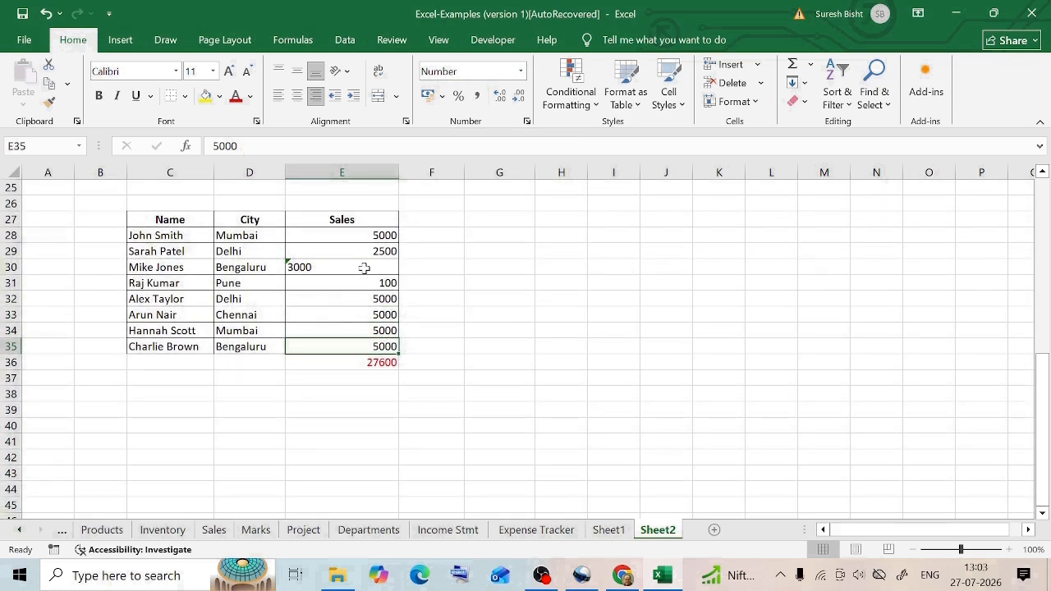
{"action": "left_click", "coordinate": [332, 221]}
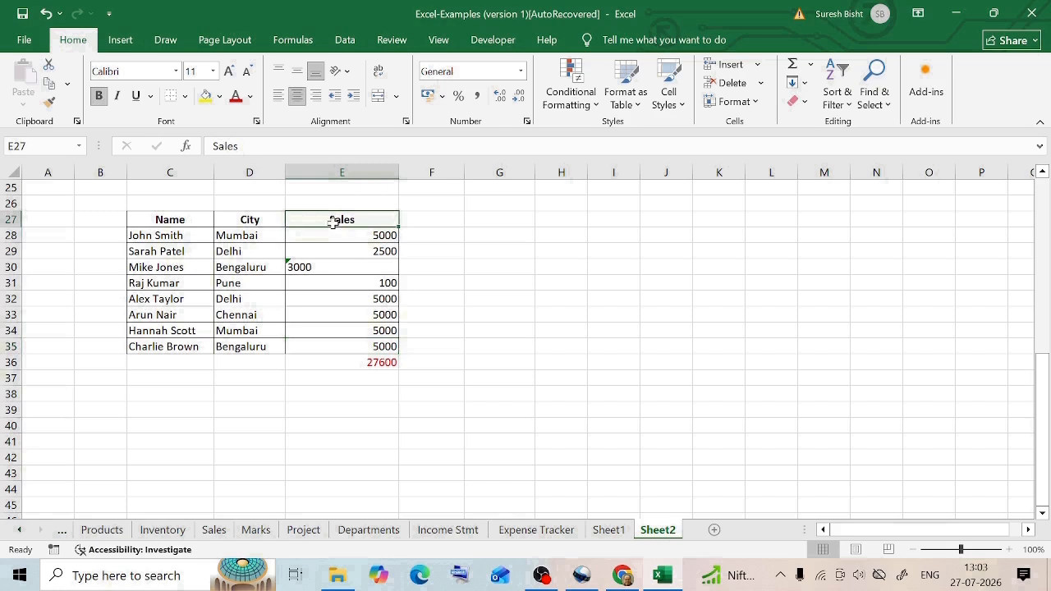